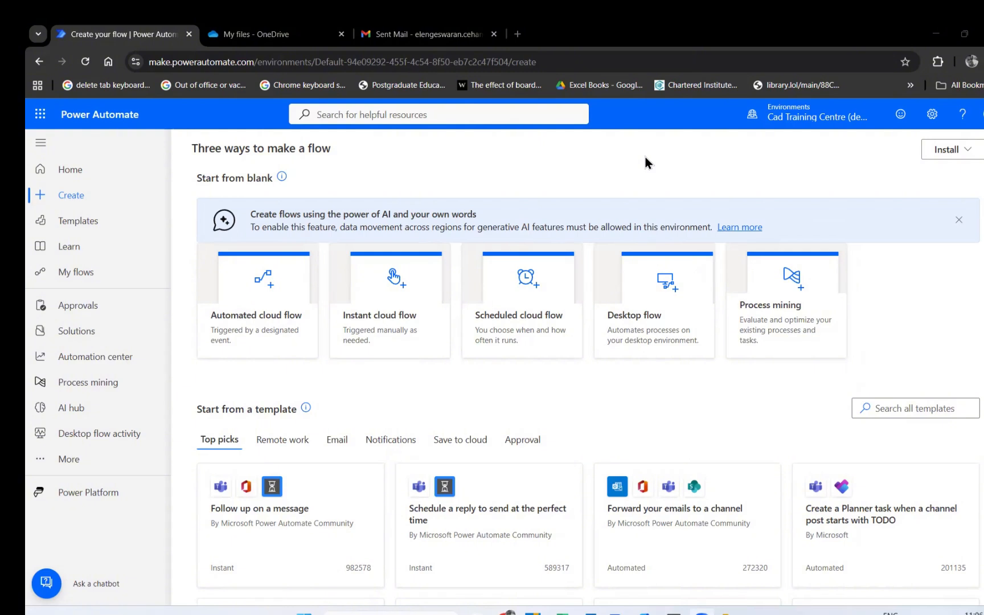
Begin an automated cloud flow and name it 'Receive Email and Save in Folder'.
click(262, 323)
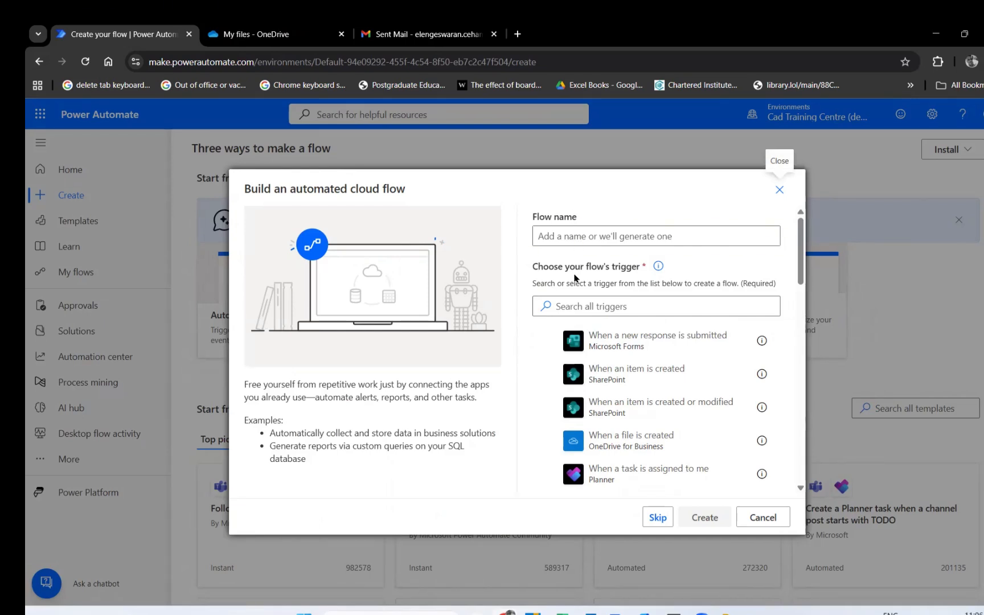
click(568, 236)
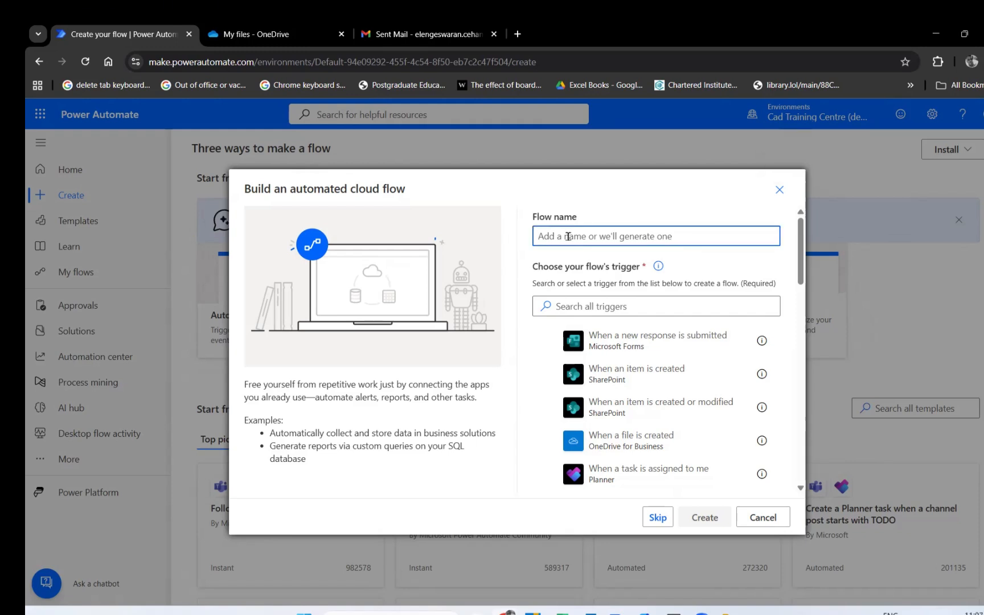
text(Receive)
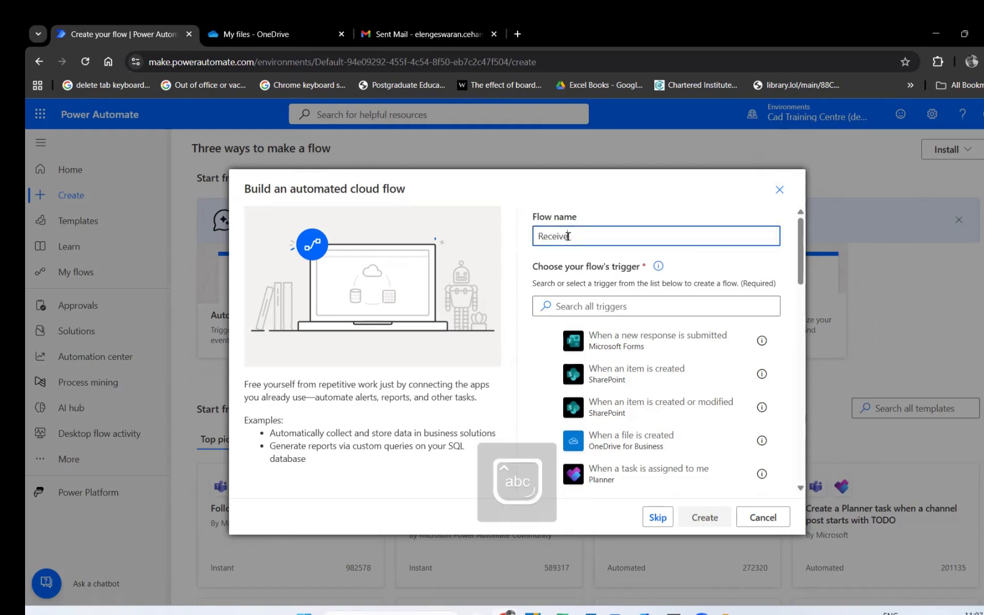
text( Email and Save in Folder)
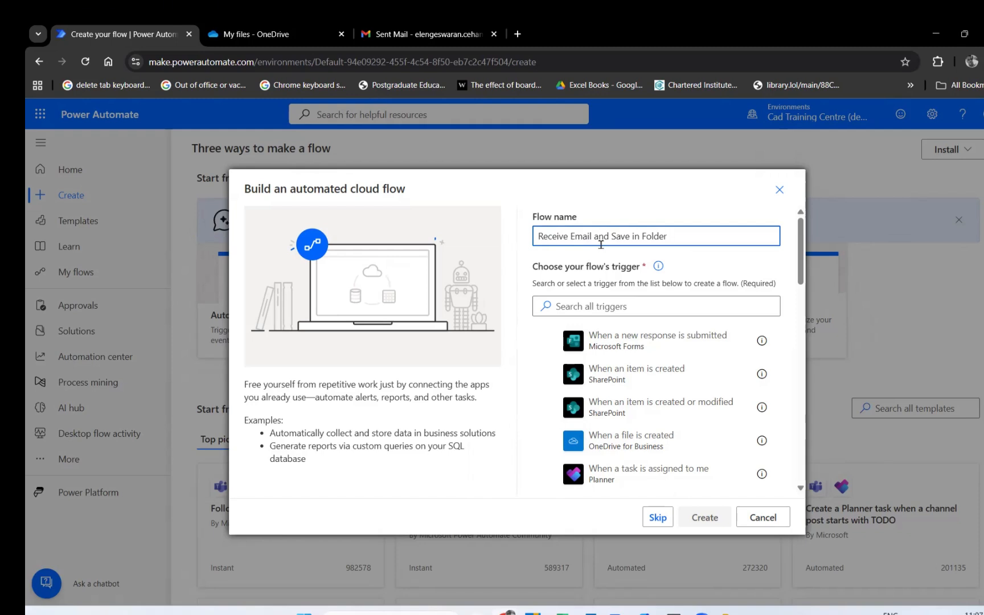
click(571, 312)
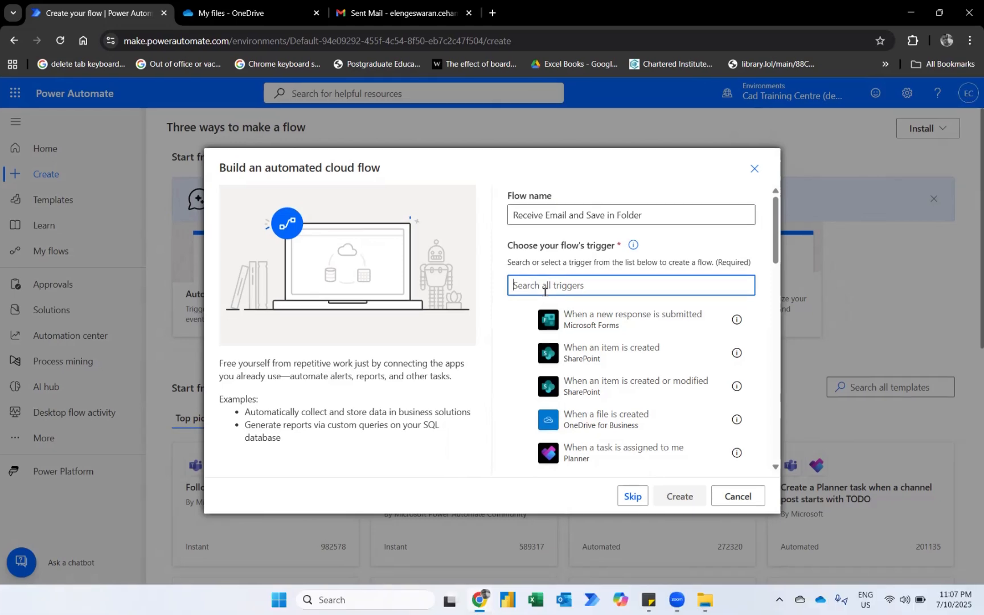
Create the flow using the Office 365 Outlook 'When a new email arrives (V3)' trigger.
text(when email )
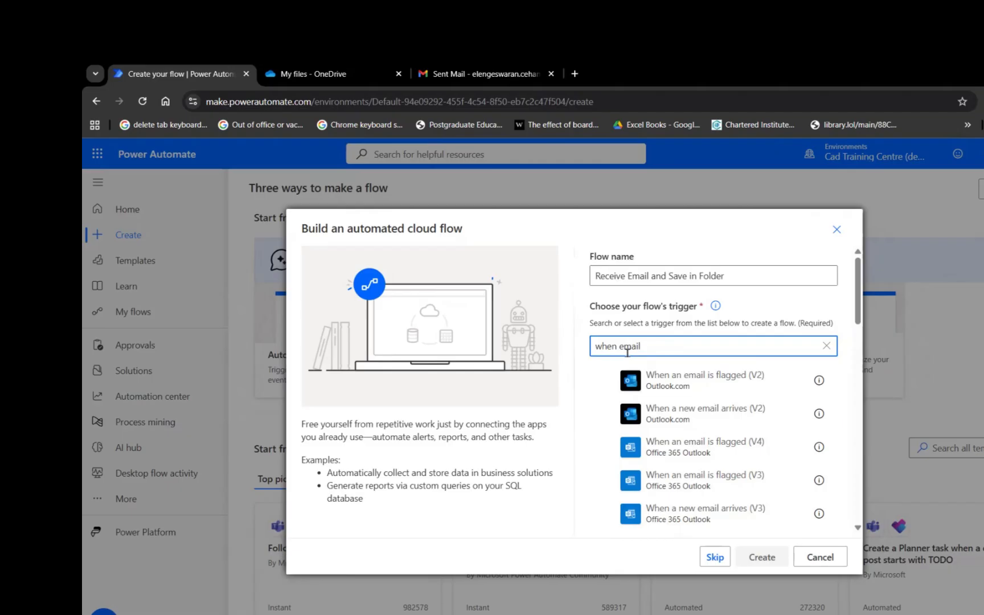
text(arrived)
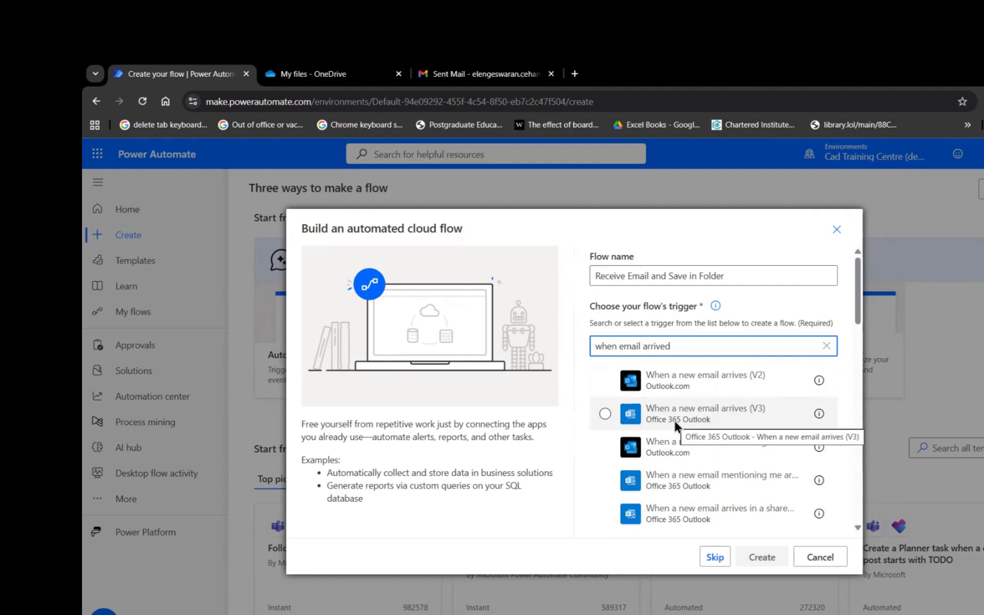
click(605, 412)
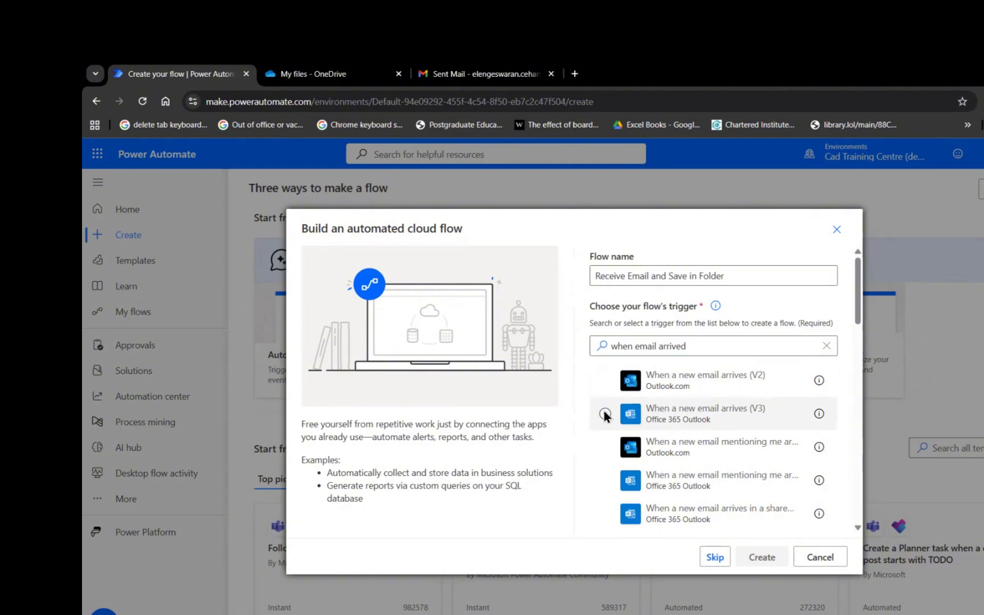
click(761, 557)
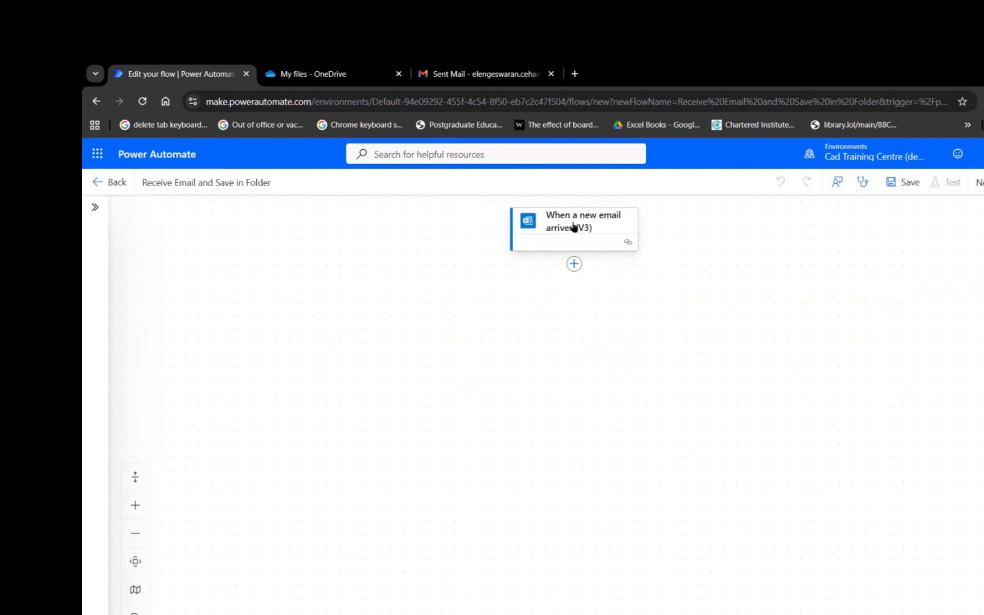
Show all the trigger's advanced parameters and enter the sender's Gmail address as the From filter.
click(630, 250)
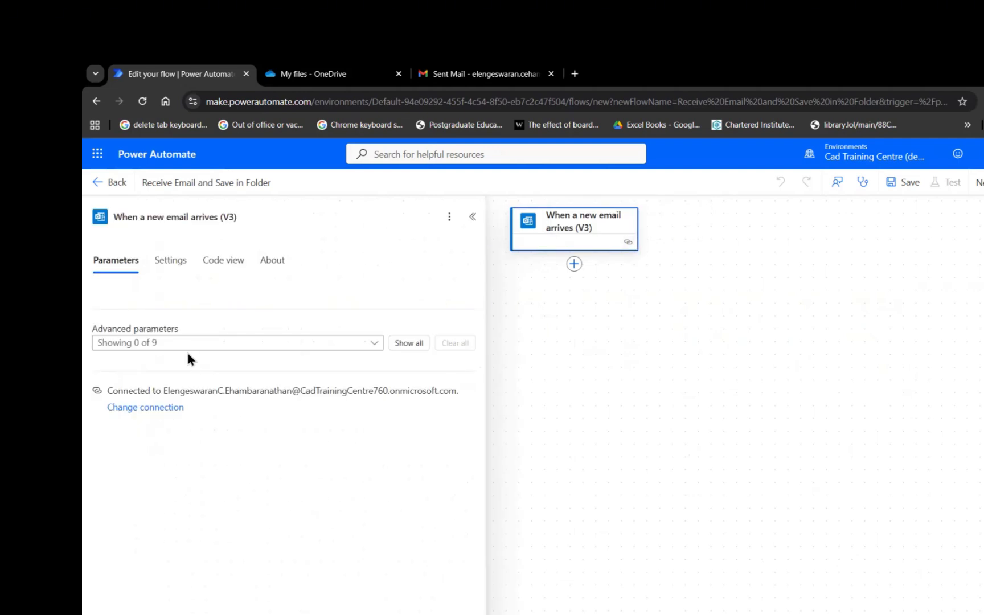
click(400, 341)
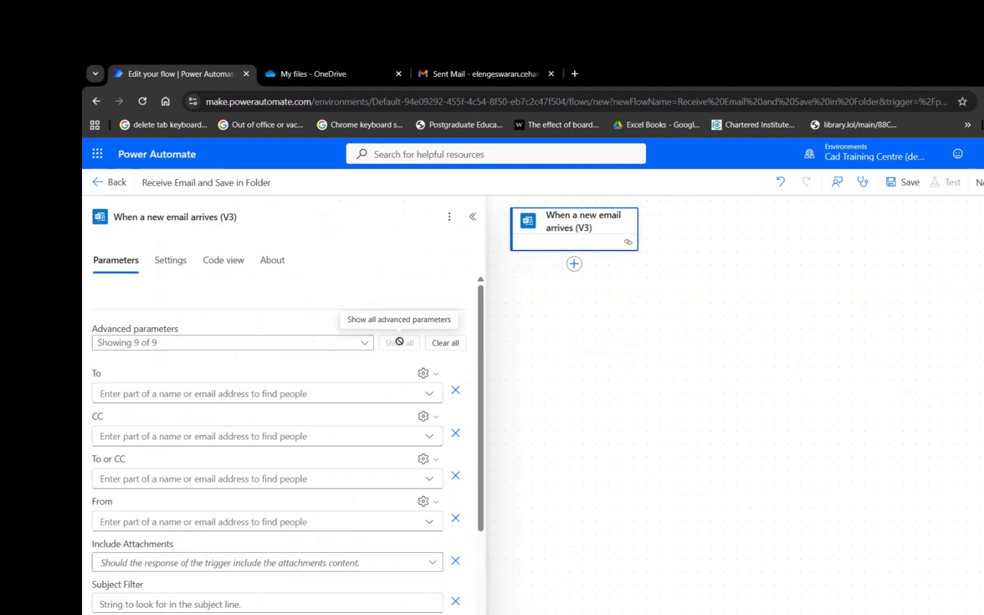
click(131, 522)
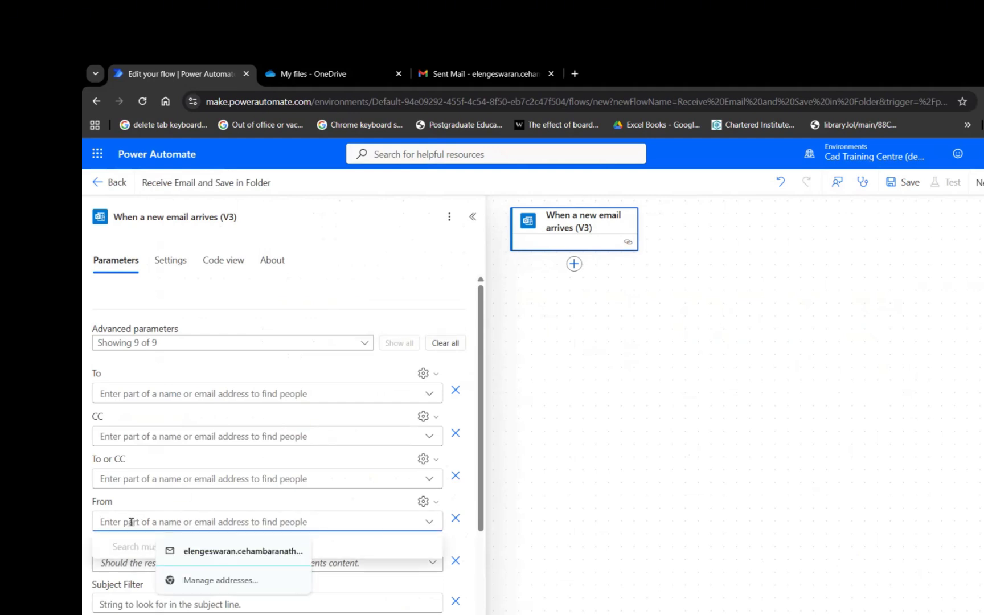
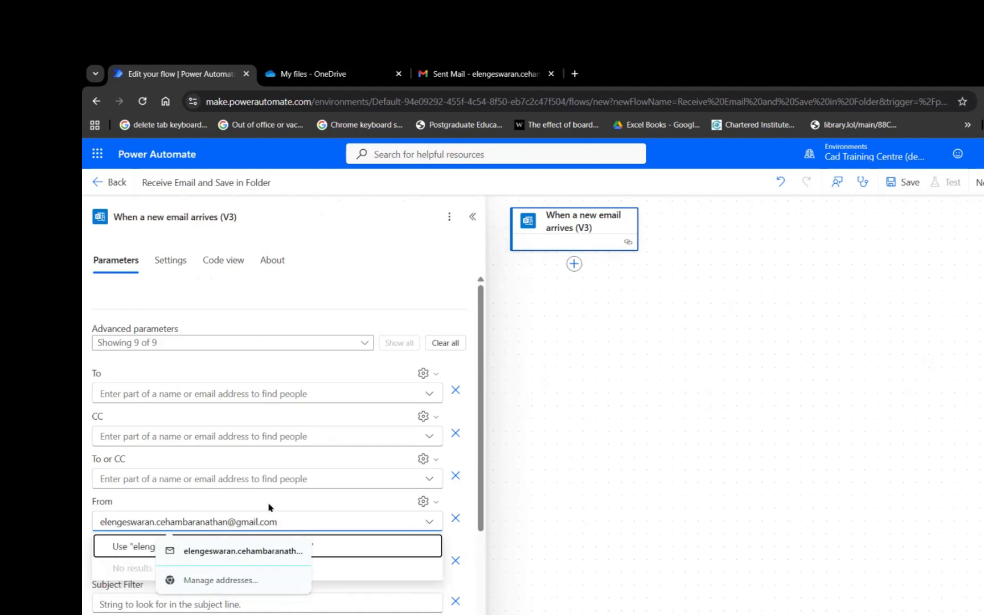
scroll(298, 503, down, 1)
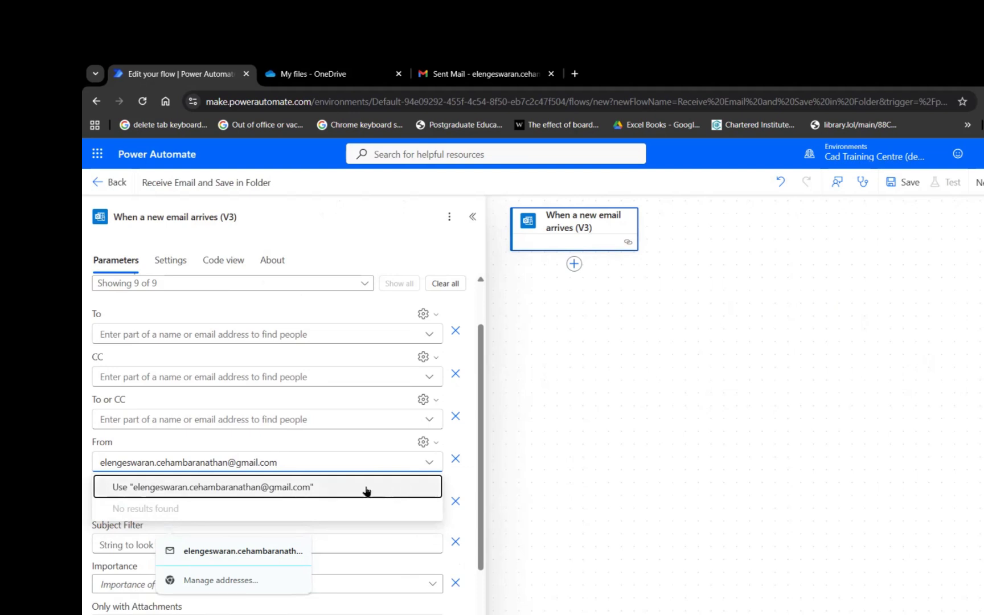
Confirm the From filter and set the trigger's Subject filter to 'FM'.
click(450, 488)
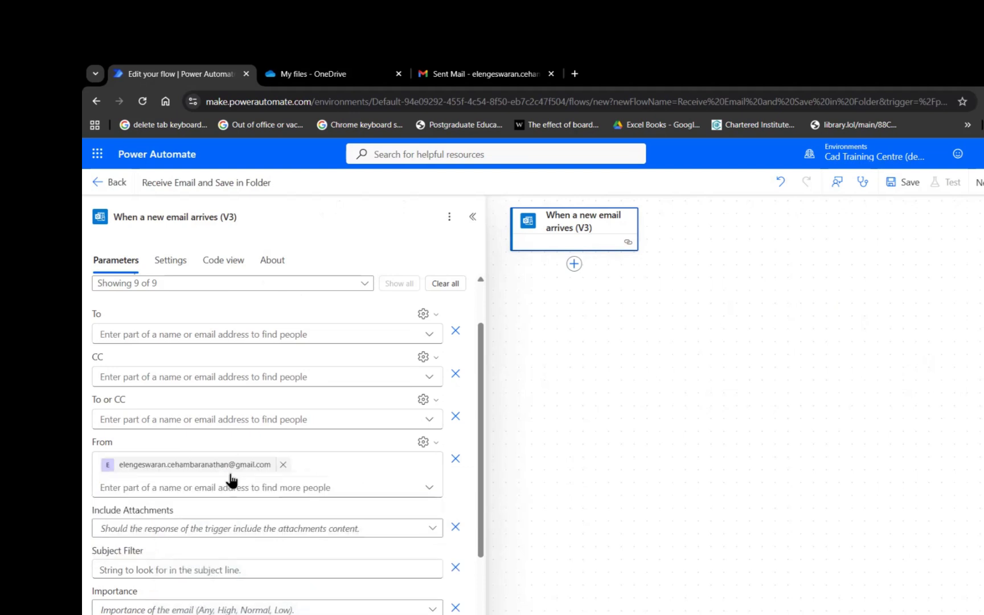
scroll(231, 481, down, 2)
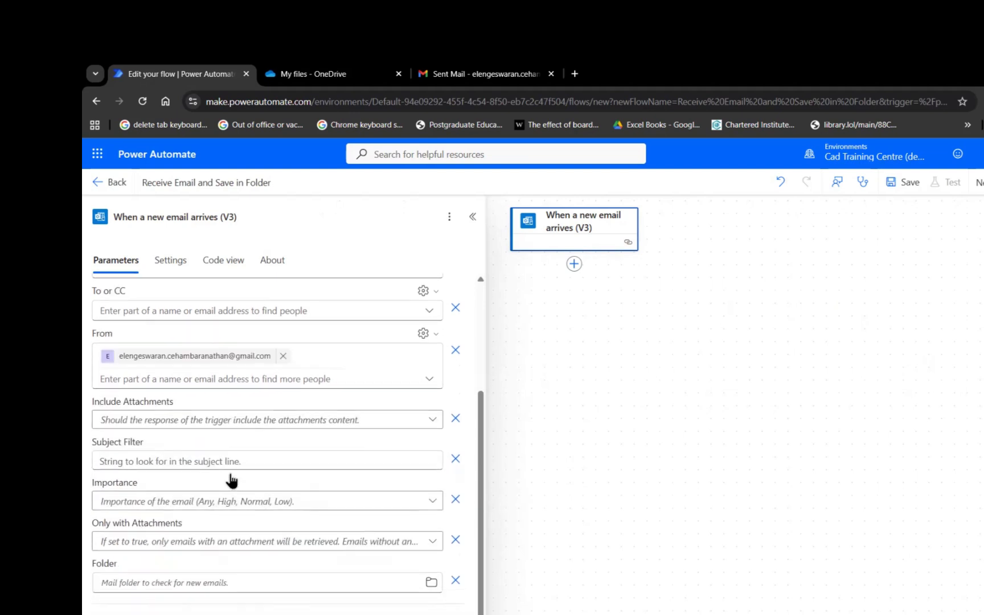
click(191, 463)
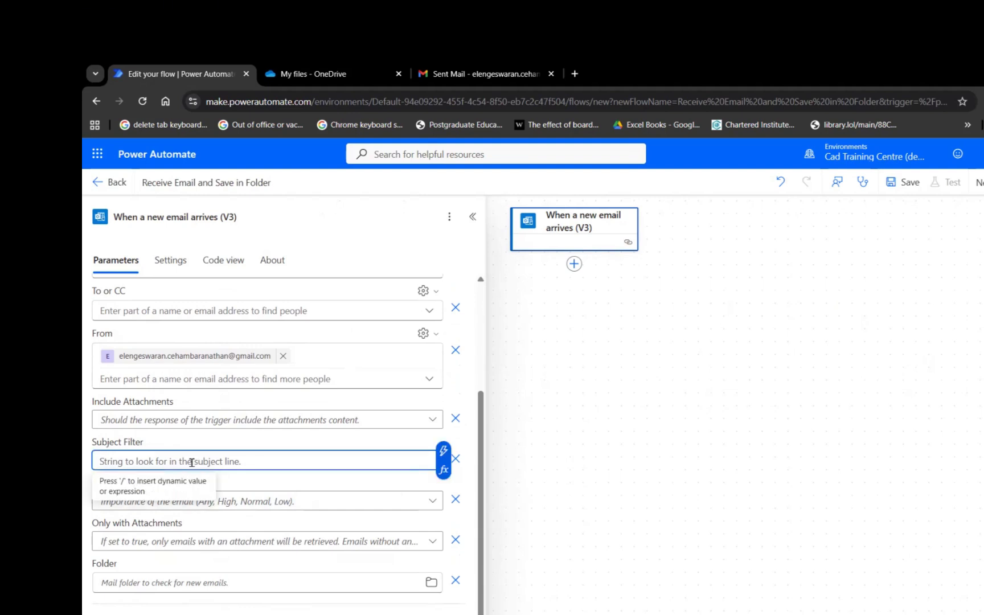
key(Caps_Lock)
text(FM)
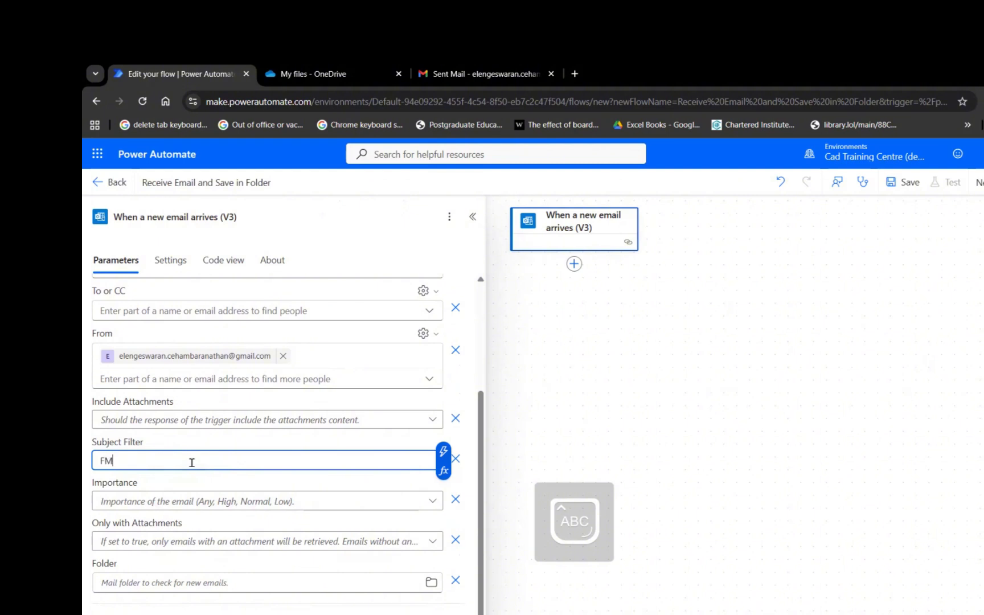
scroll(192, 462, down, 1)
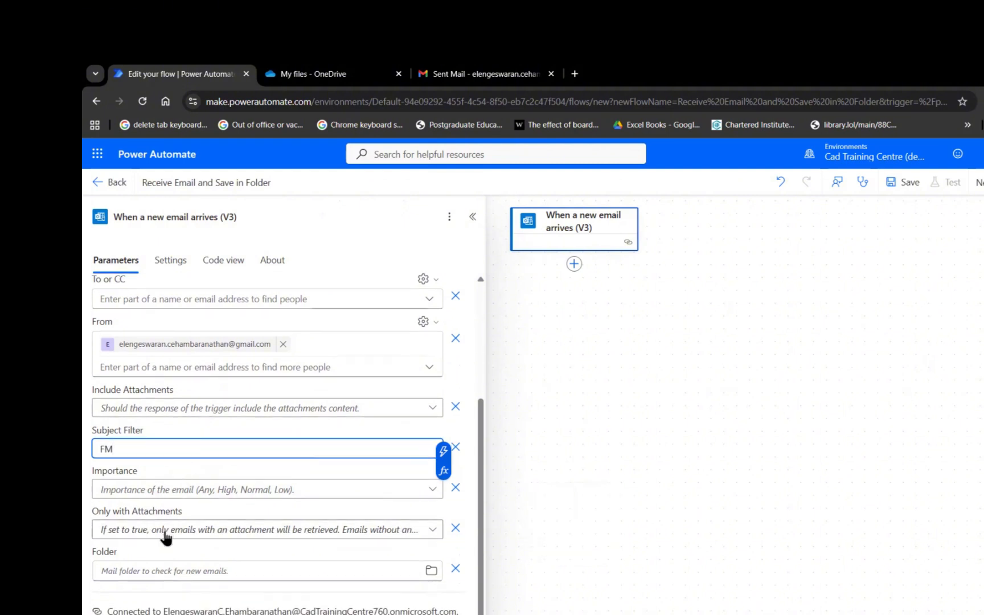
Set both Only with Attachments and Include Attachments to Yes on the trigger.
click(165, 537)
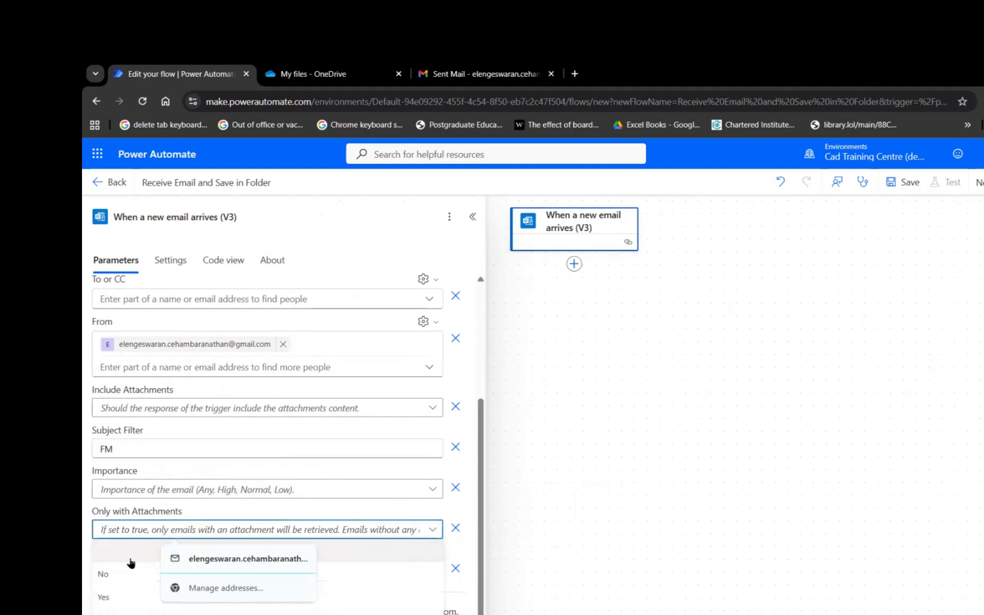
click(123, 597)
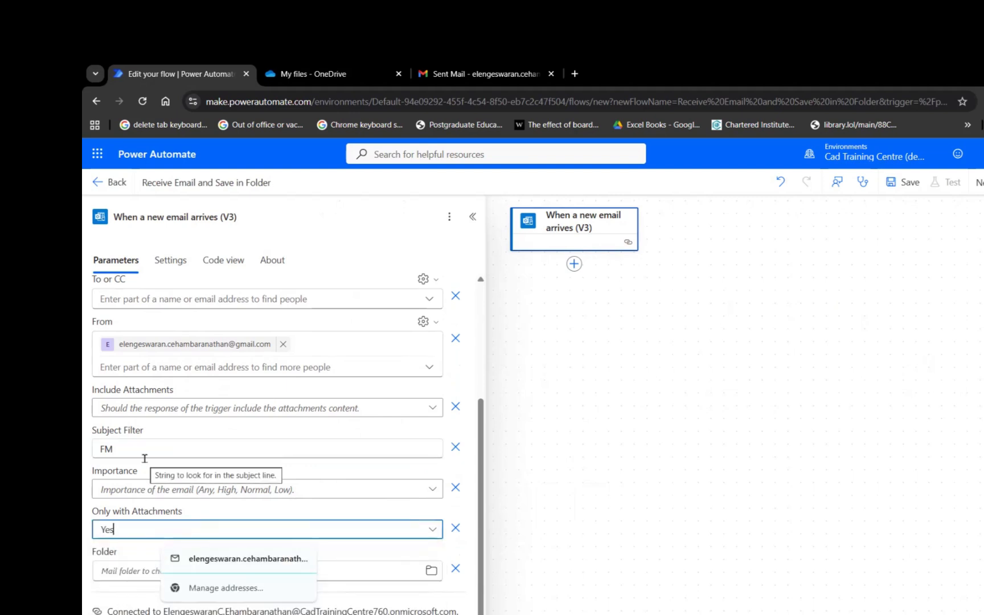
click(198, 408)
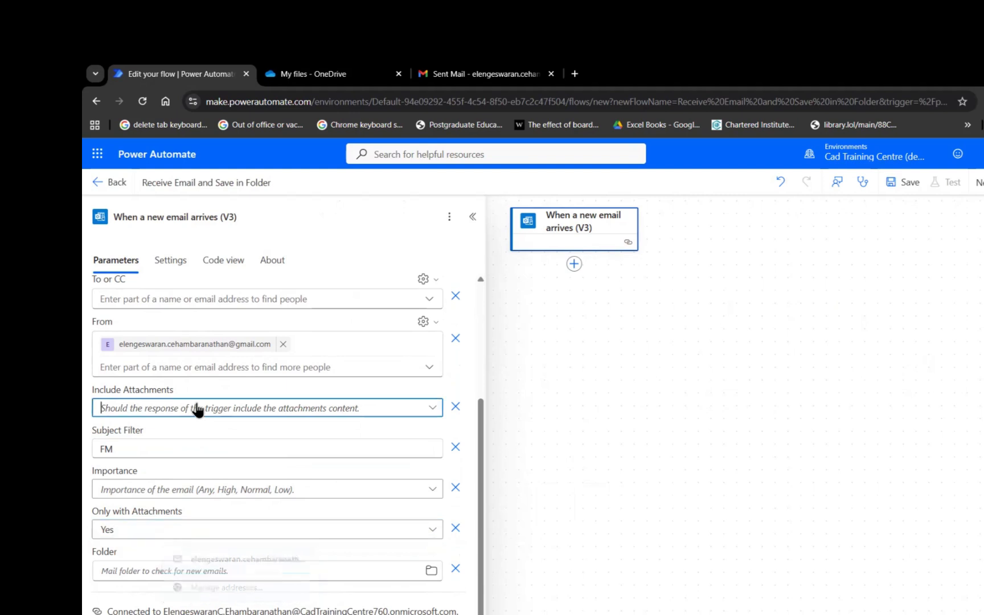
click(143, 477)
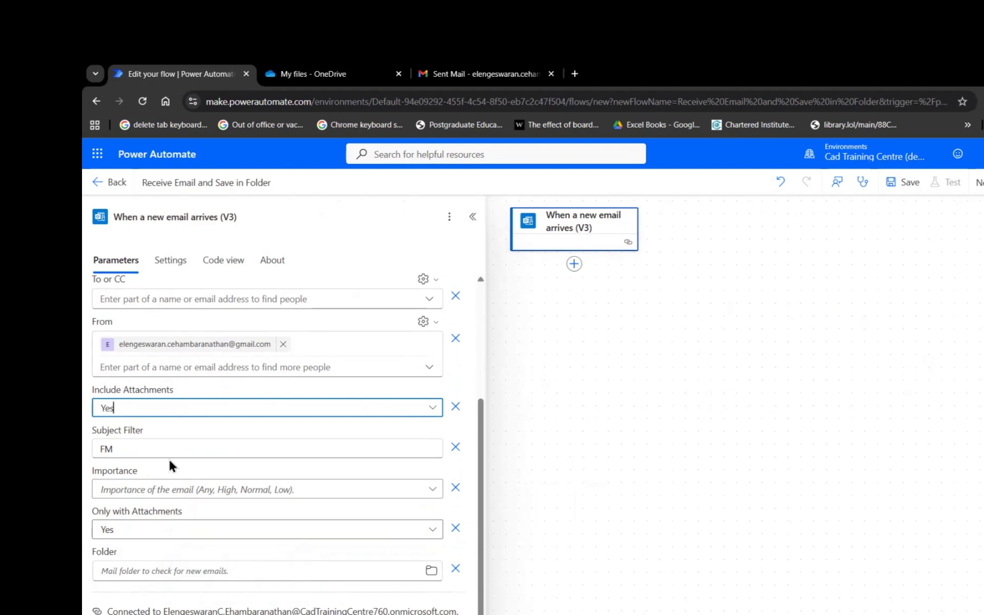
scroll(169, 457, up, 3)
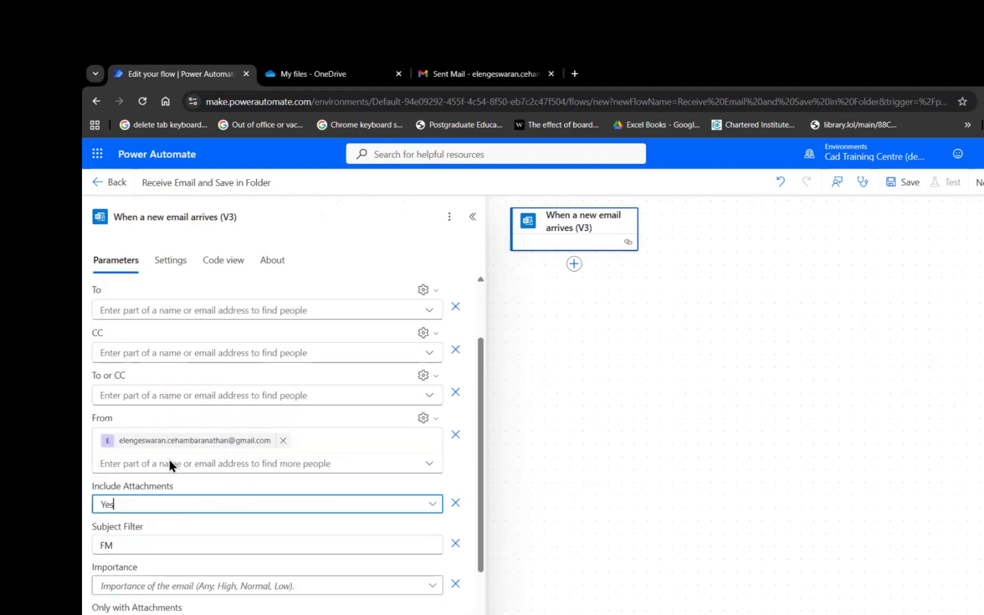
scroll(169, 459, down, 3)
Add a OneDrive for Business Create file action below the trigger, found by searching 'CREATE'.
click(655, 409)
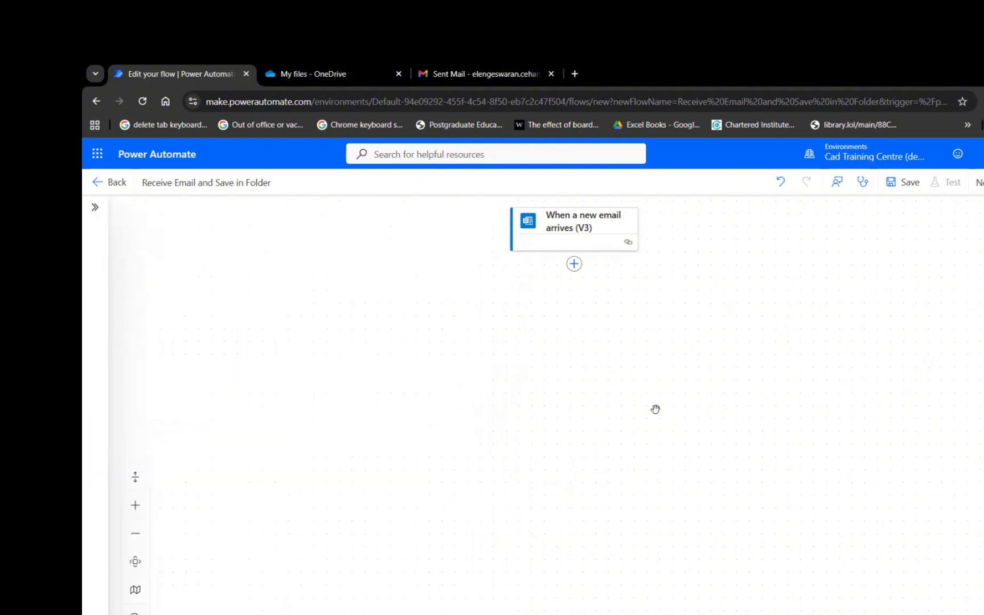
click(575, 264)
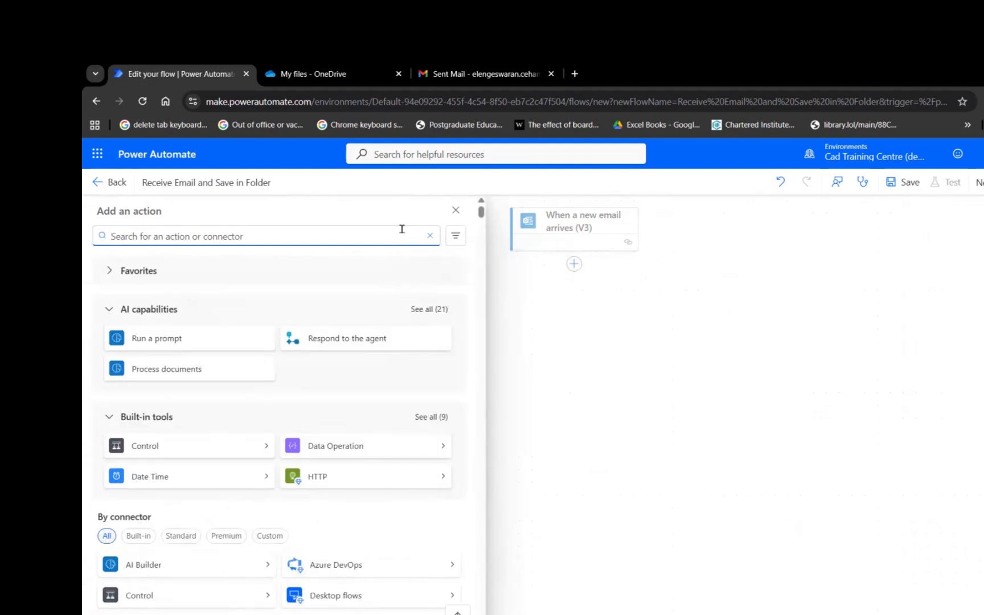
text(cREATE)
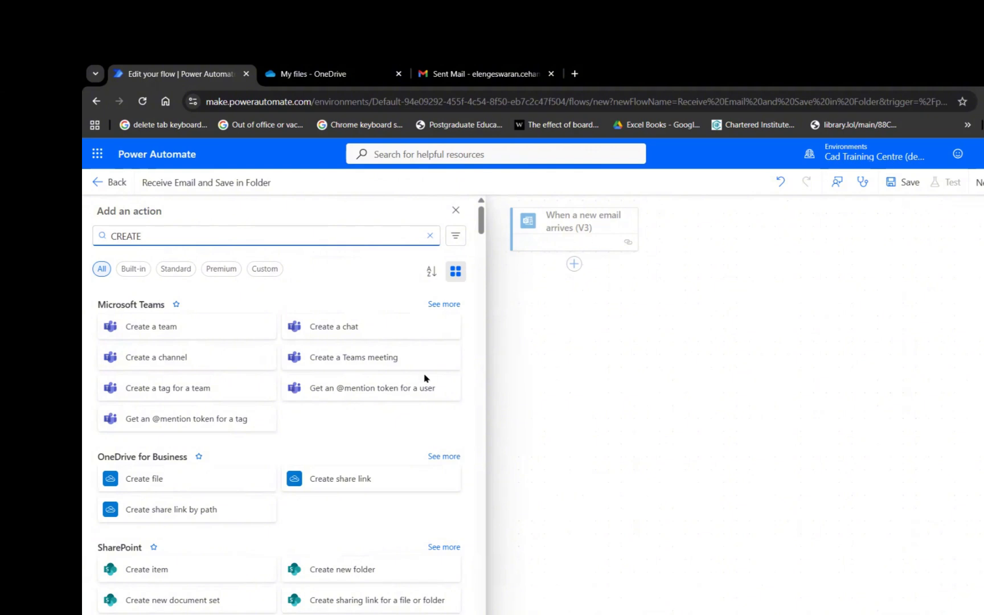
click(159, 483)
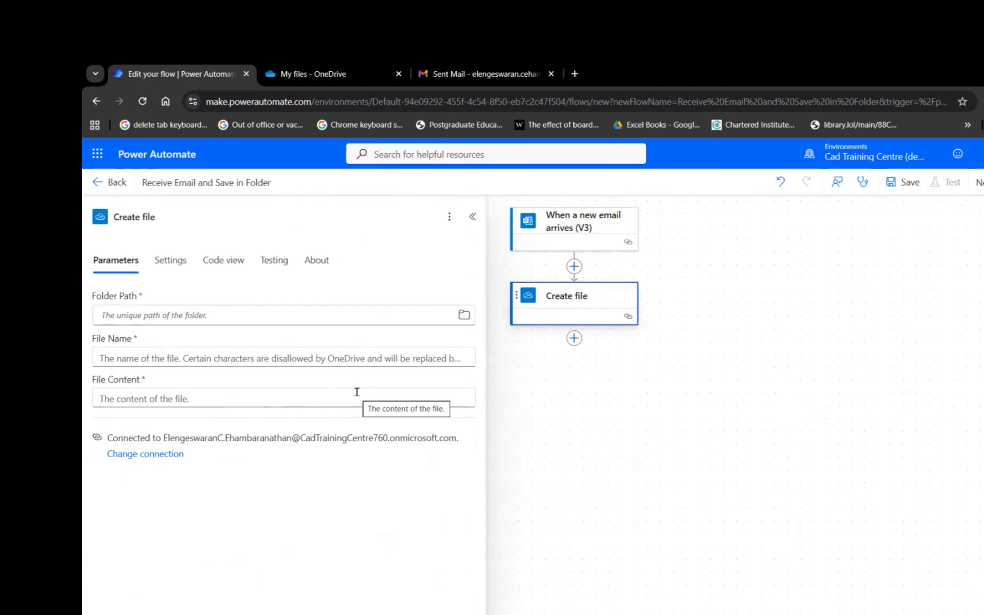
Set the Create file Folder Path to /Folder 1 using the folder picker.
click(466, 318)
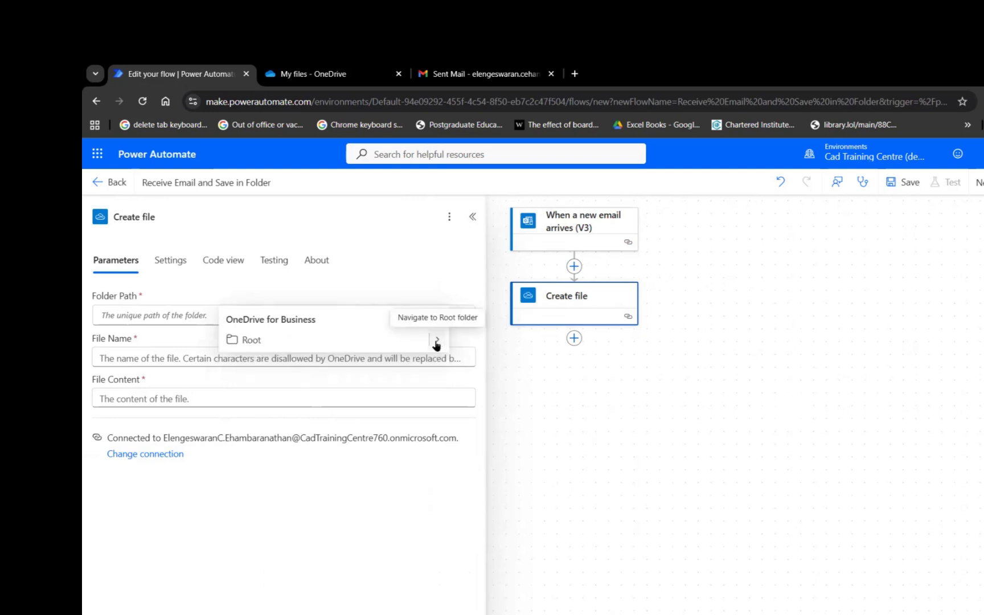
click(437, 341)
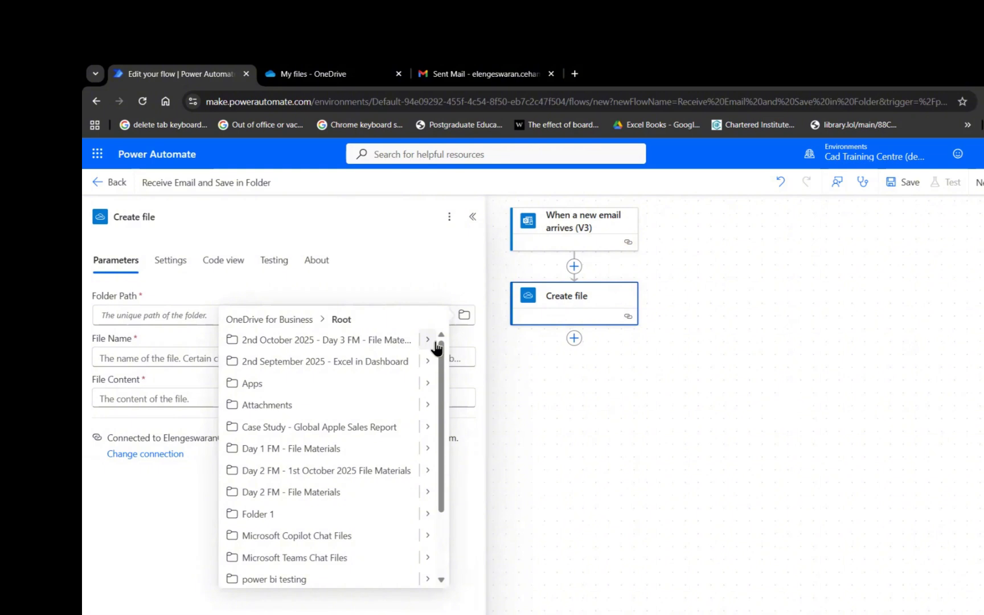
click(267, 514)
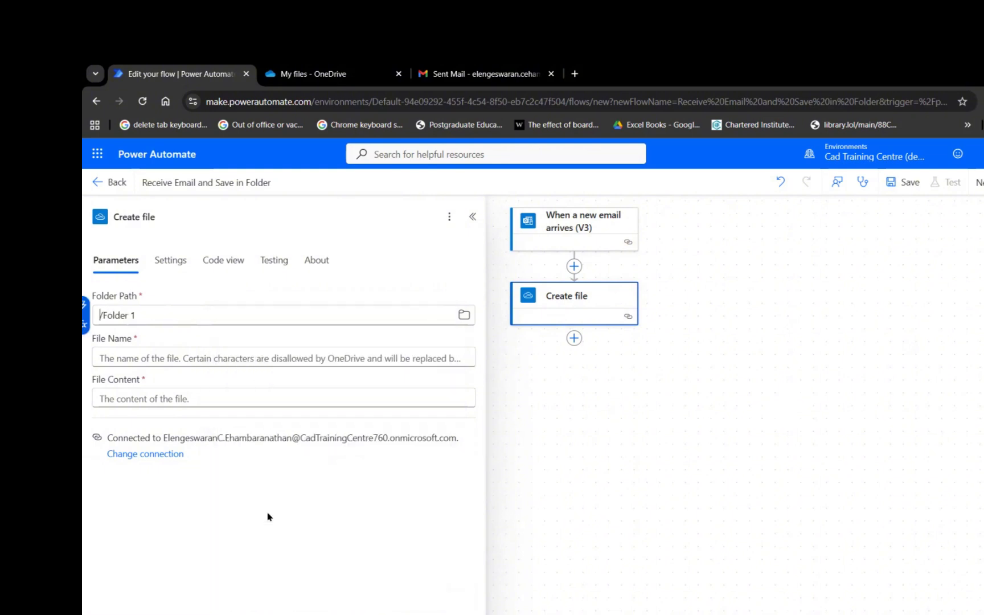
Fill the File Name with the trigger's dynamic Attachments Name value.
click(146, 358)
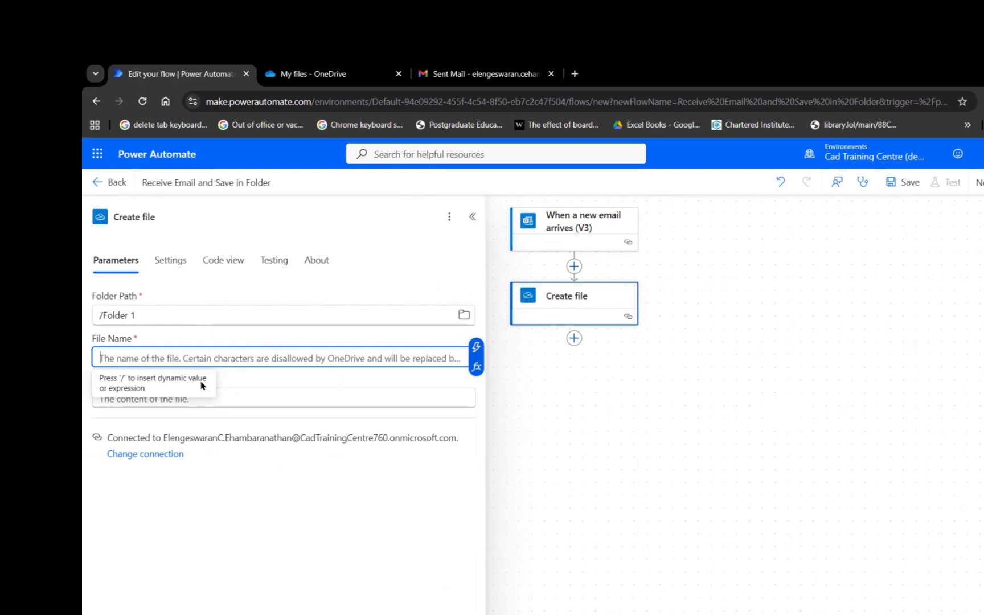
text(/)
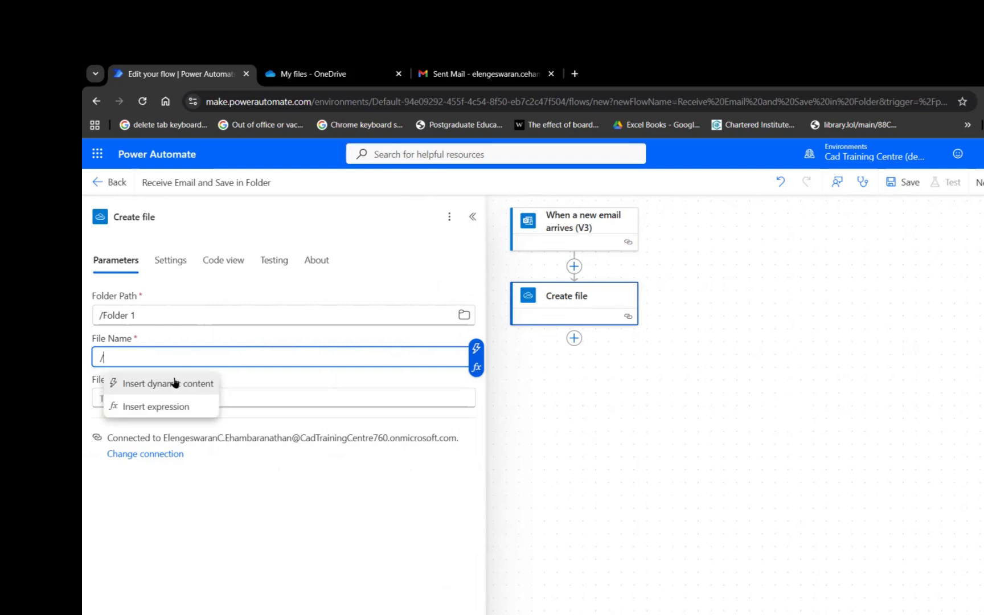
click(175, 382)
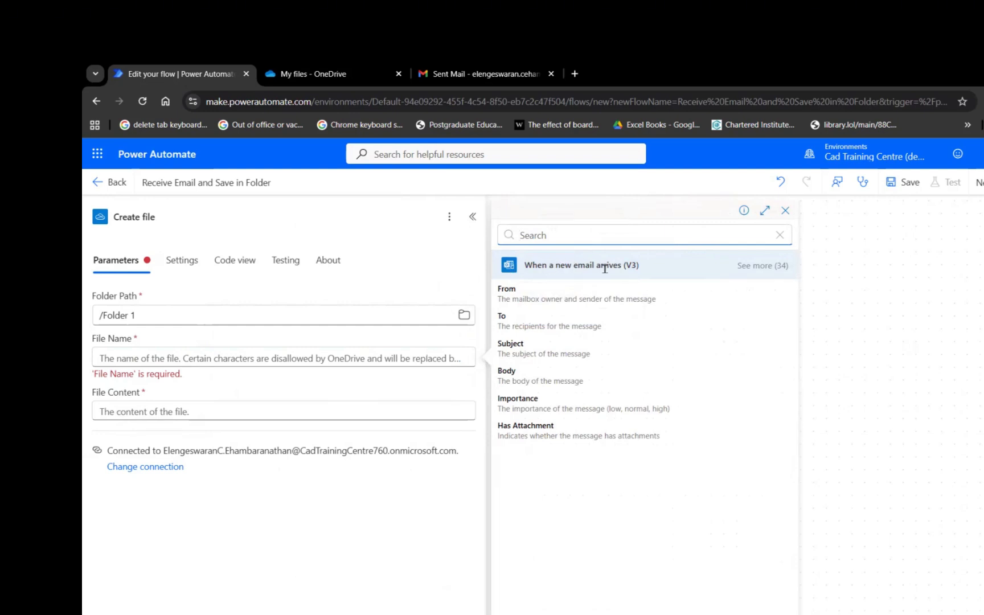
click(758, 265)
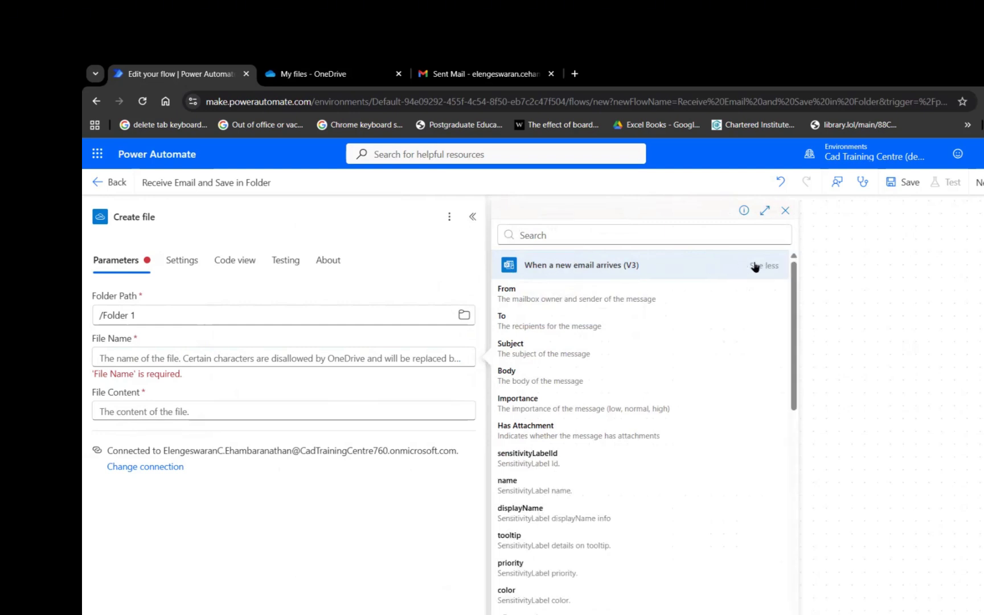
scroll(622, 458, down, 5)
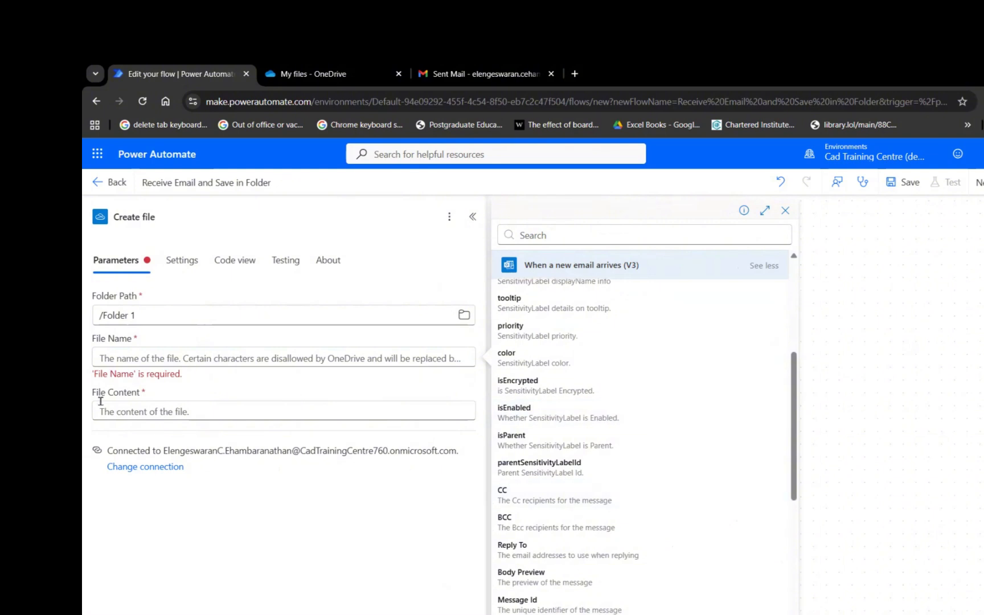
scroll(604, 510, down, 3)
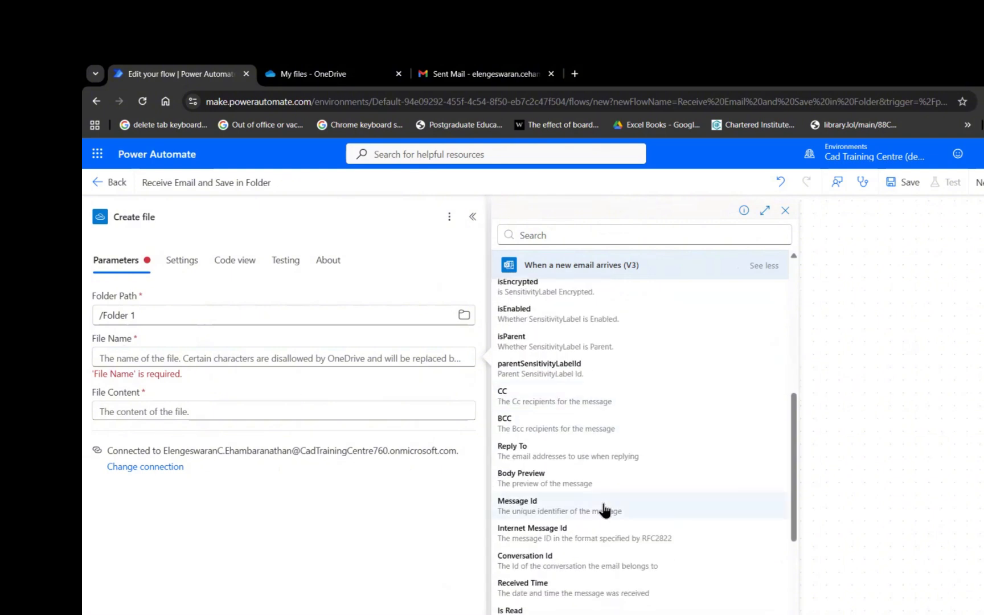
scroll(604, 512, down, 1)
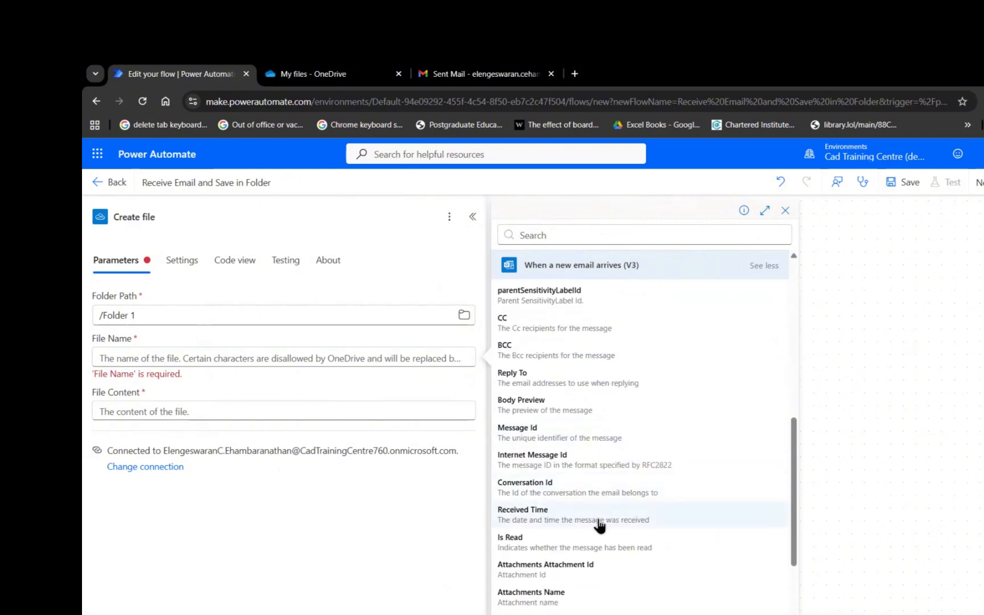
click(548, 598)
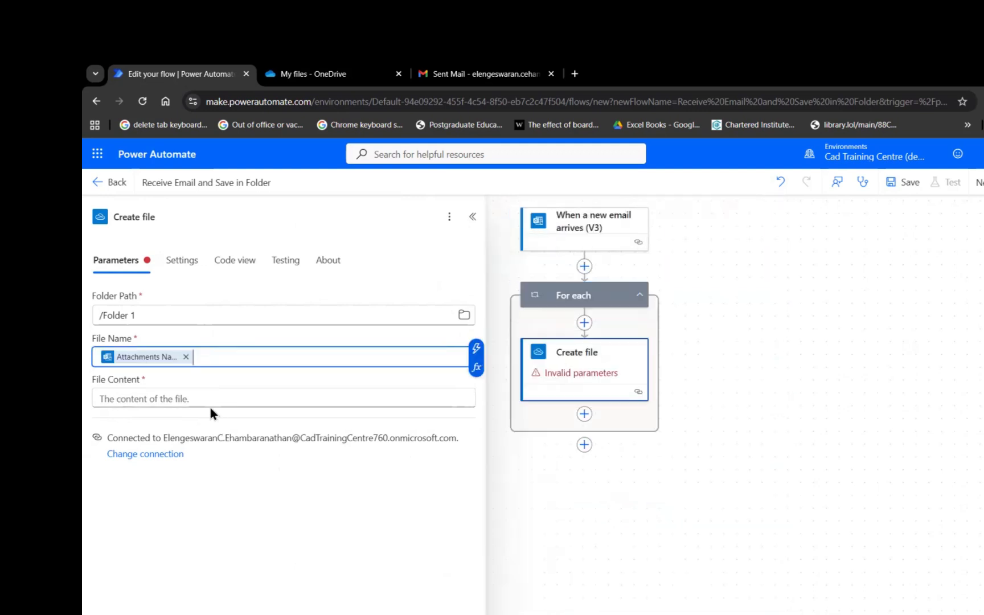
Fill the File Content with the trigger's dynamic Attachments Content value.
click(203, 403)
text(/)
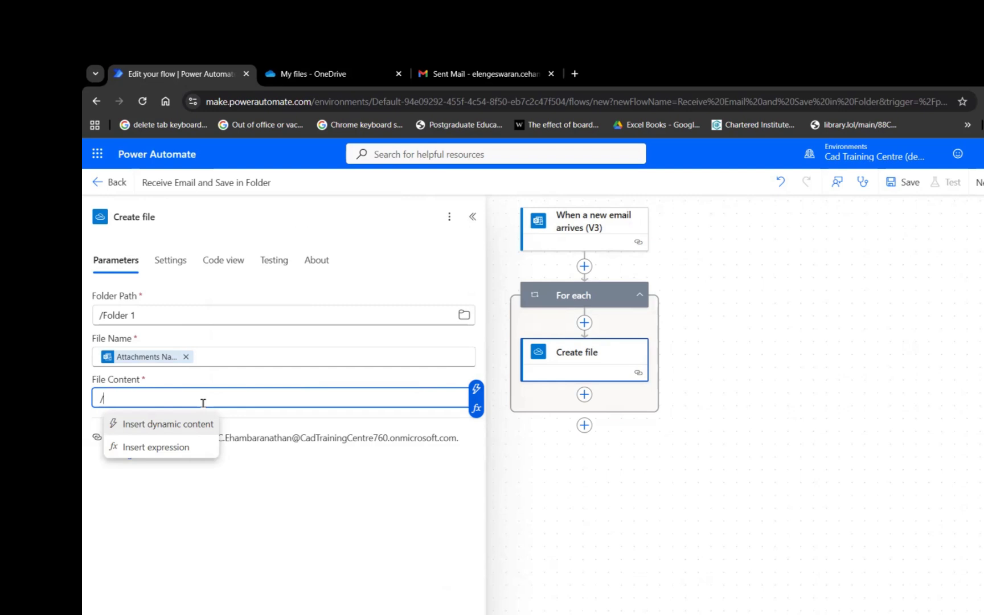
click(178, 423)
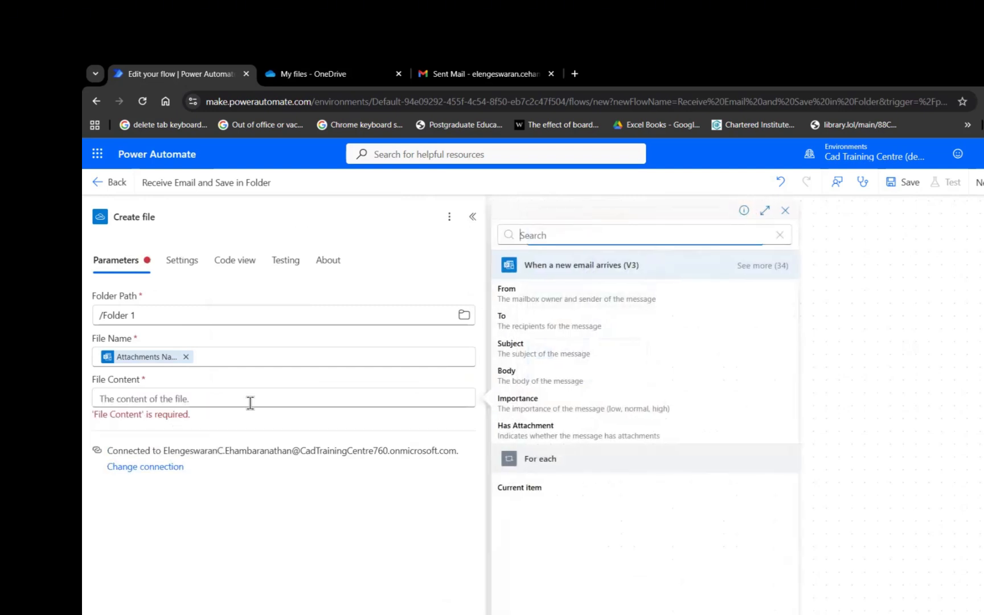
click(764, 266)
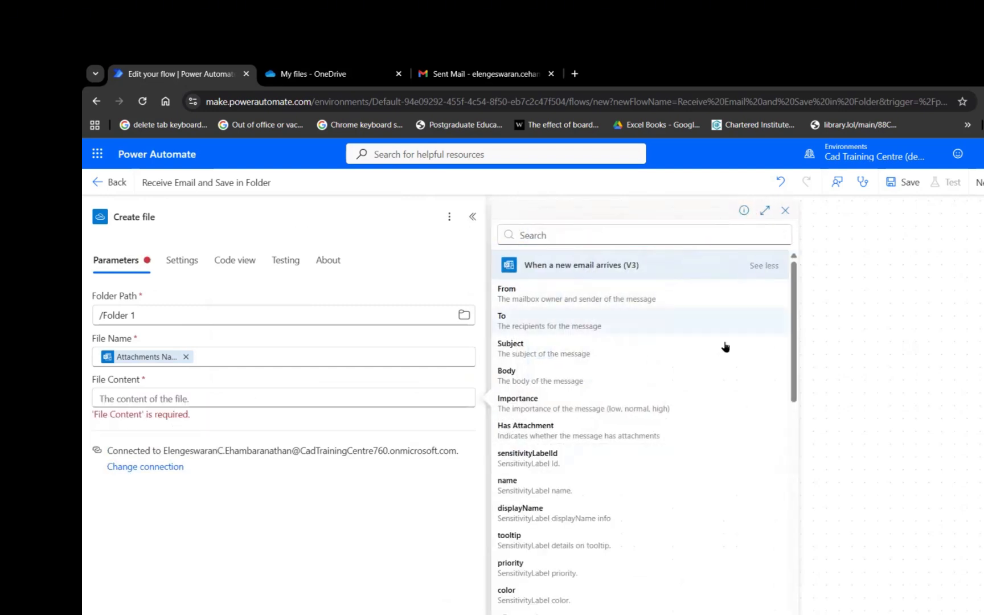
scroll(671, 457, down, 10)
scroll(671, 456, down, 1)
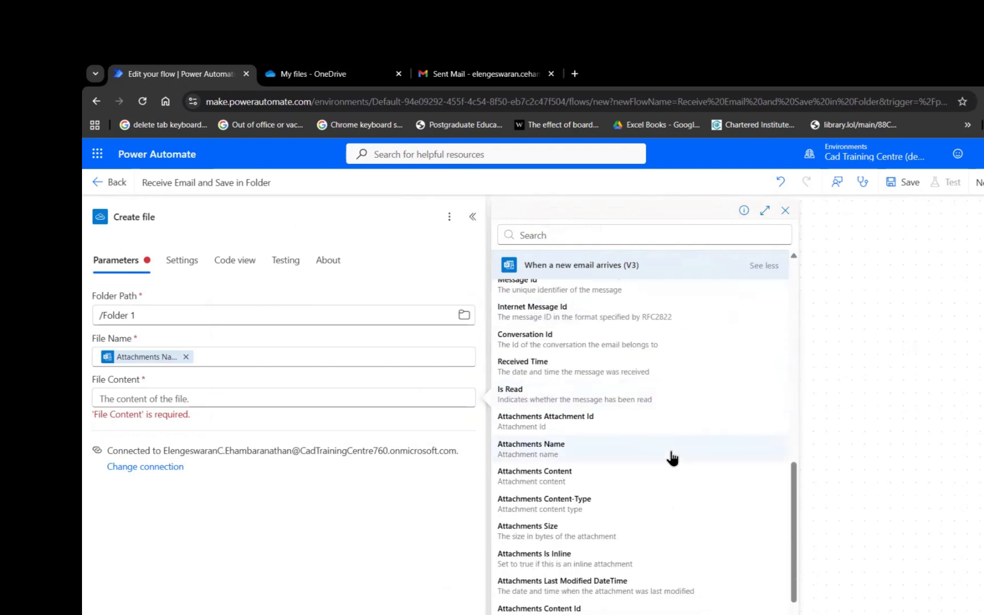
click(560, 479)
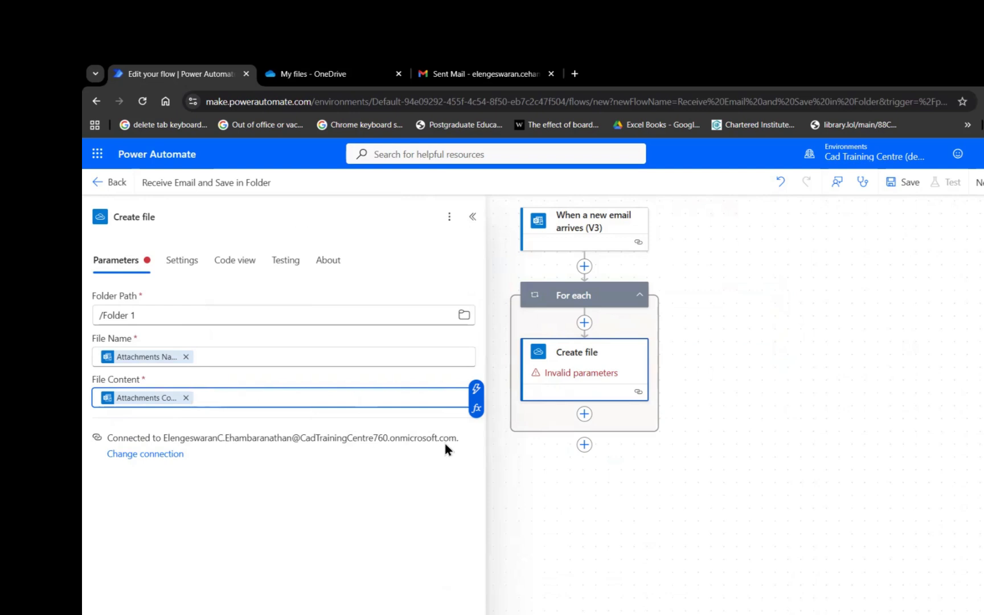
Save the flow, go to its details page, and close the flow-ready notice.
click(570, 486)
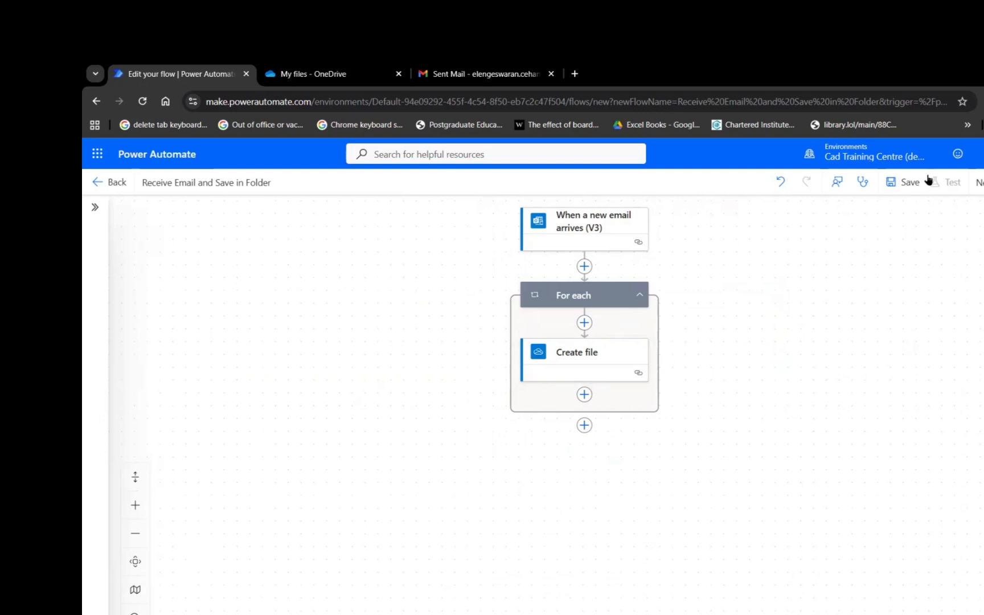
click(893, 189)
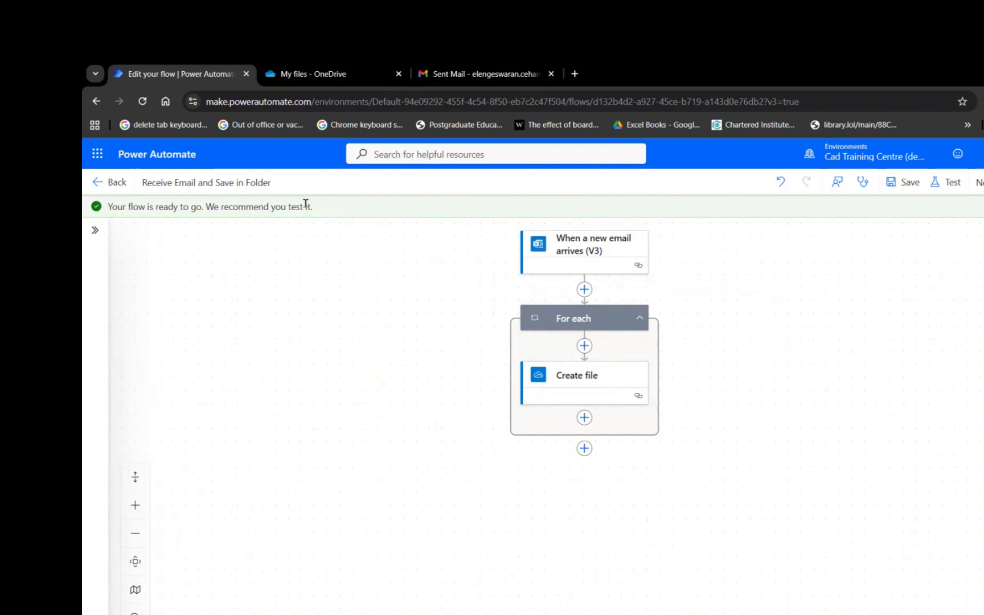
click(118, 189)
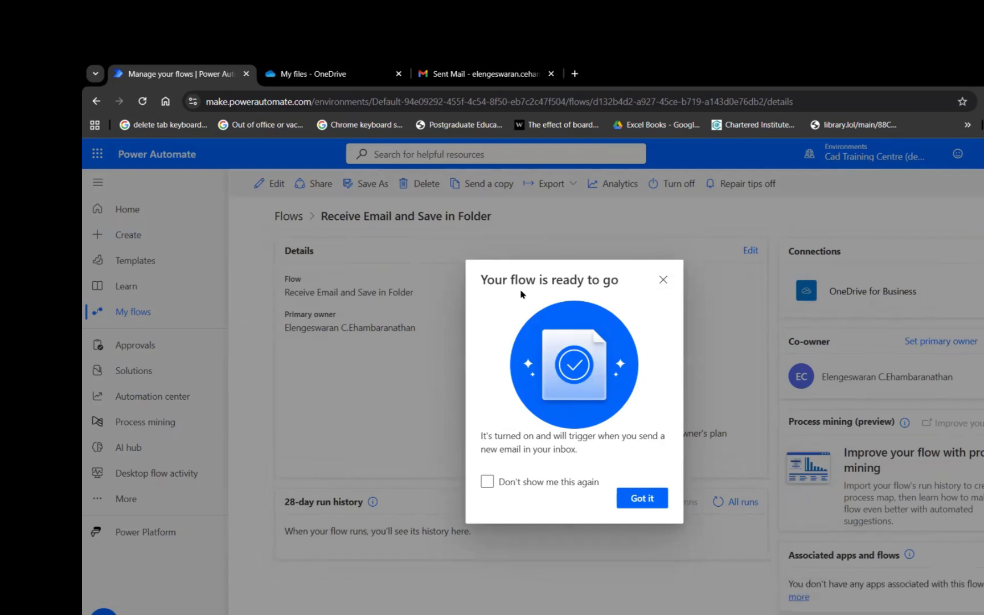
click(663, 280)
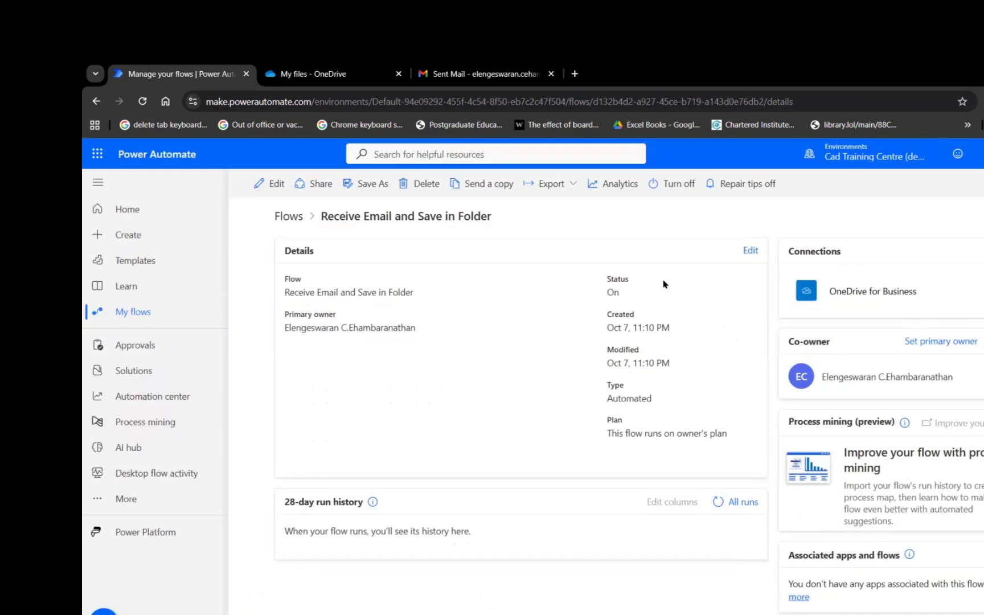
Reopen the flow in the editor and check the trigger, For each loop and Create file parameters.
click(275, 184)
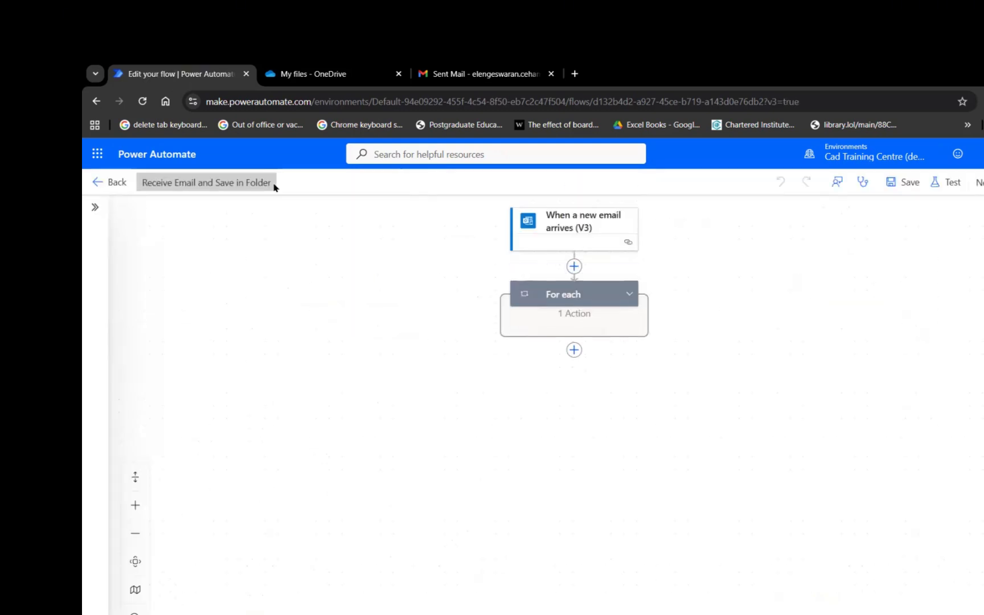
click(627, 243)
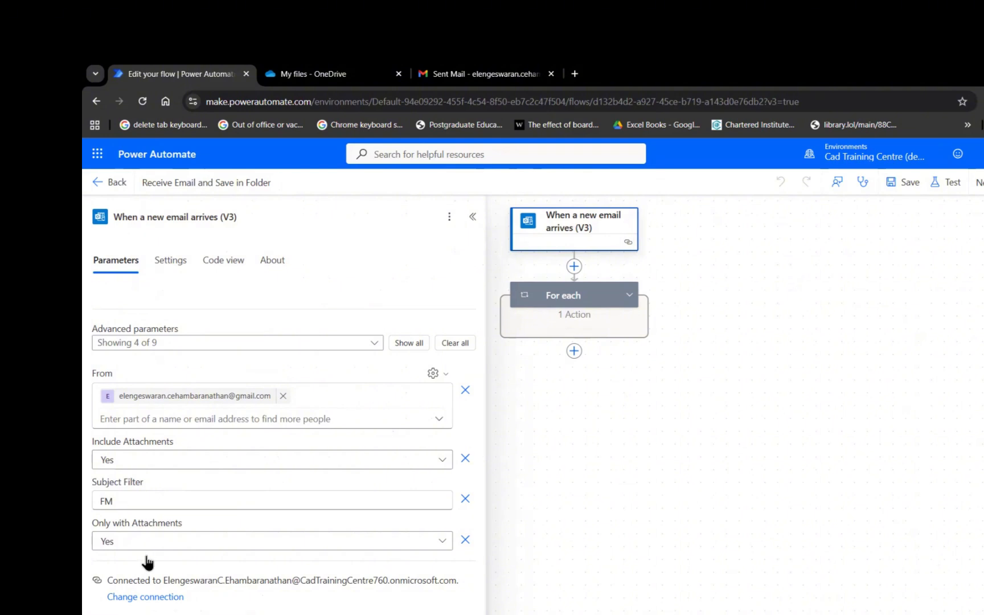
click(628, 481)
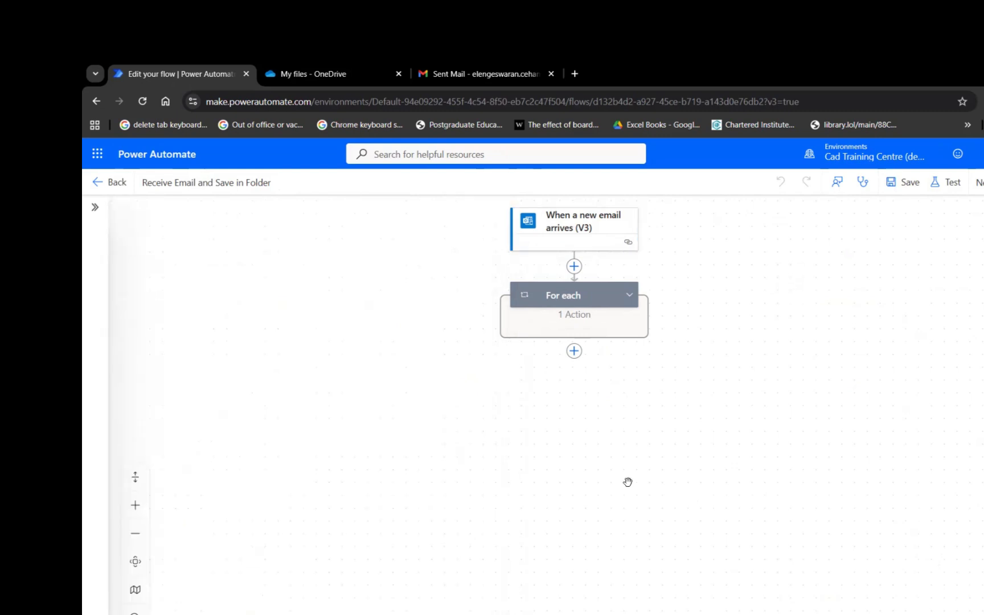
click(591, 296)
click(630, 295)
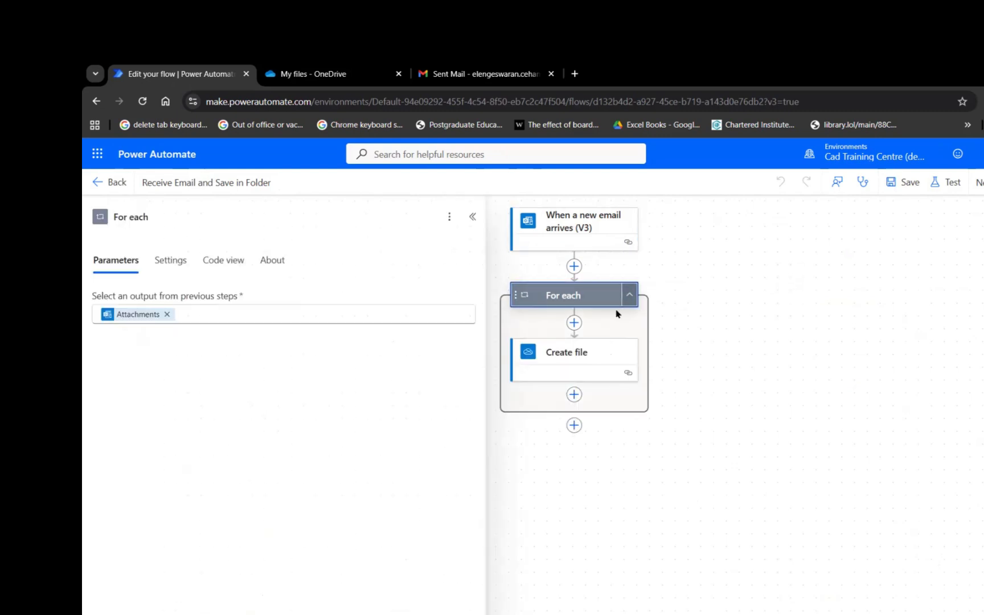
click(628, 373)
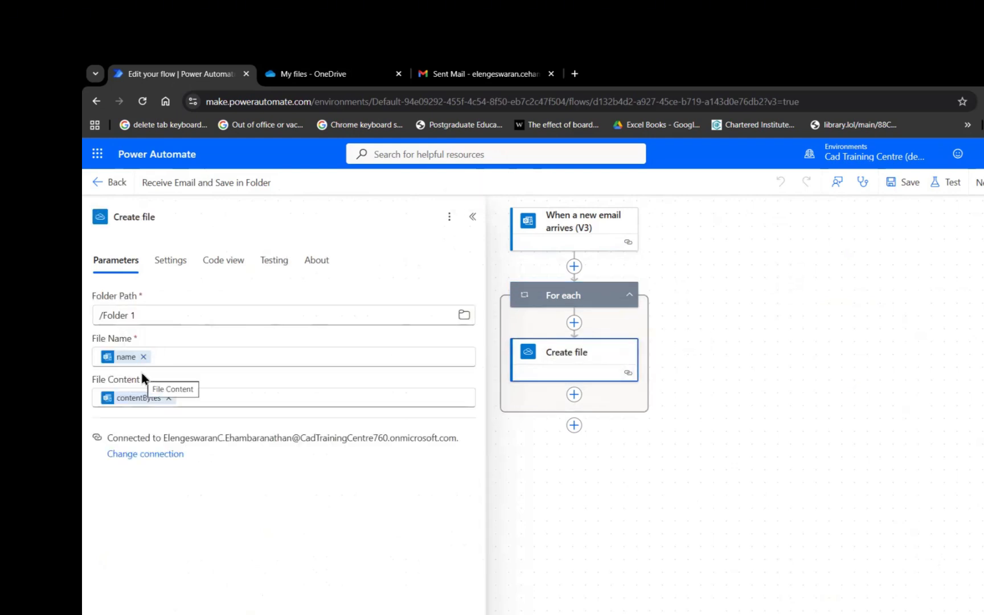
click(682, 470)
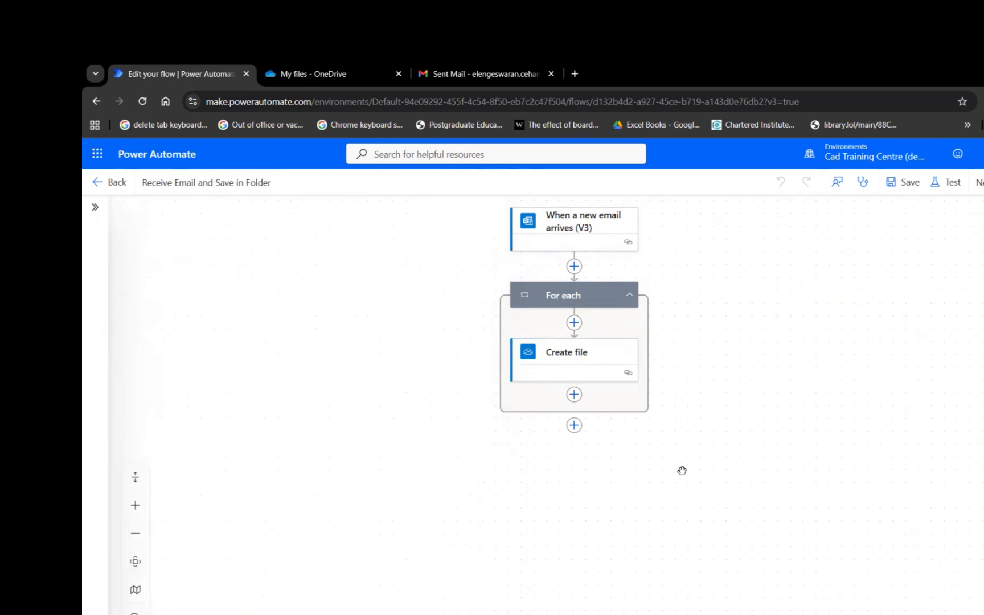
In Gmail, compose a new email to the work account with subject 'FM'.
click(452, 74)
click(180, 200)
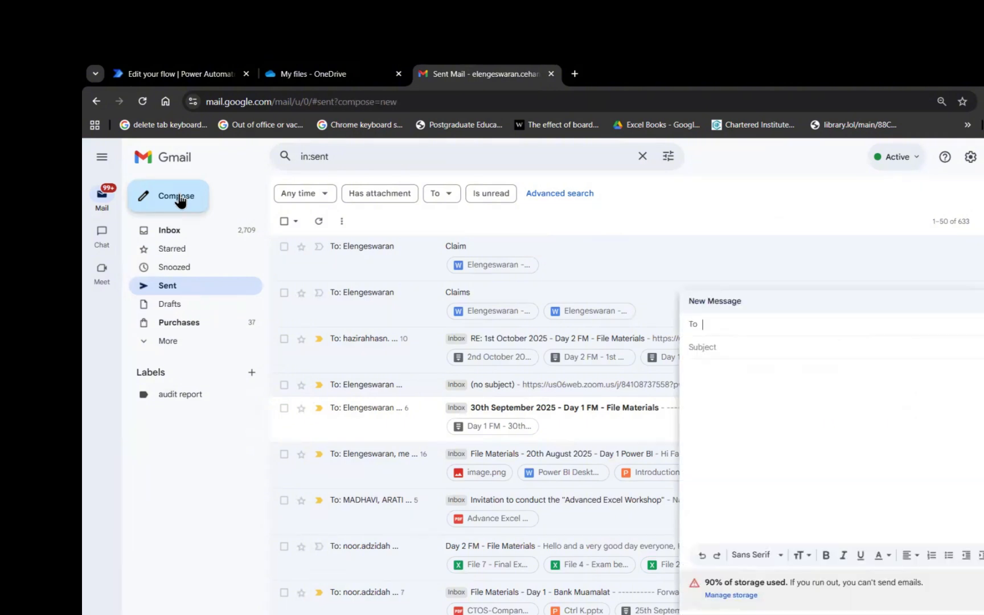
text(ELE)
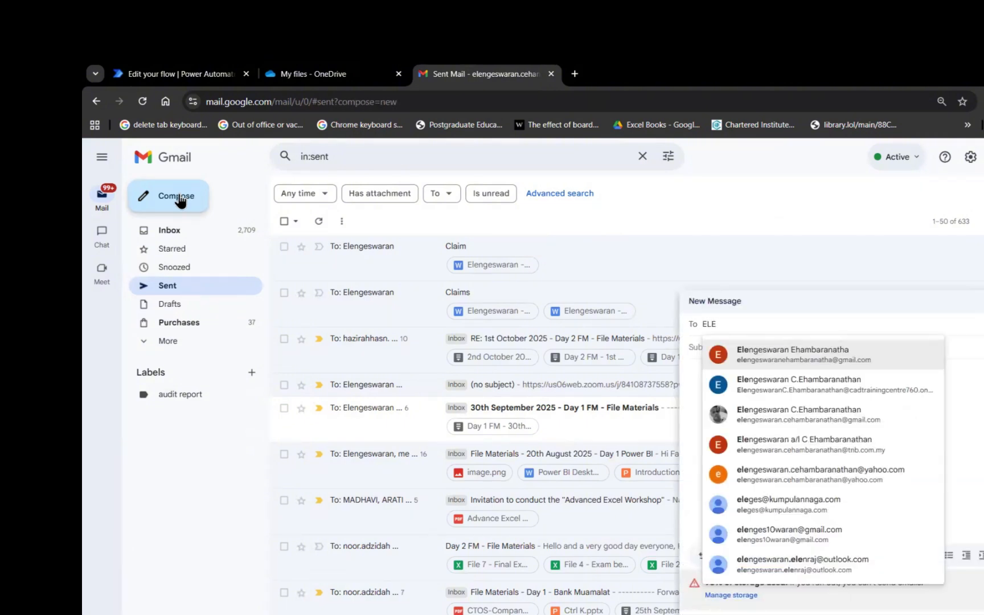
key(Down)
key(Return)
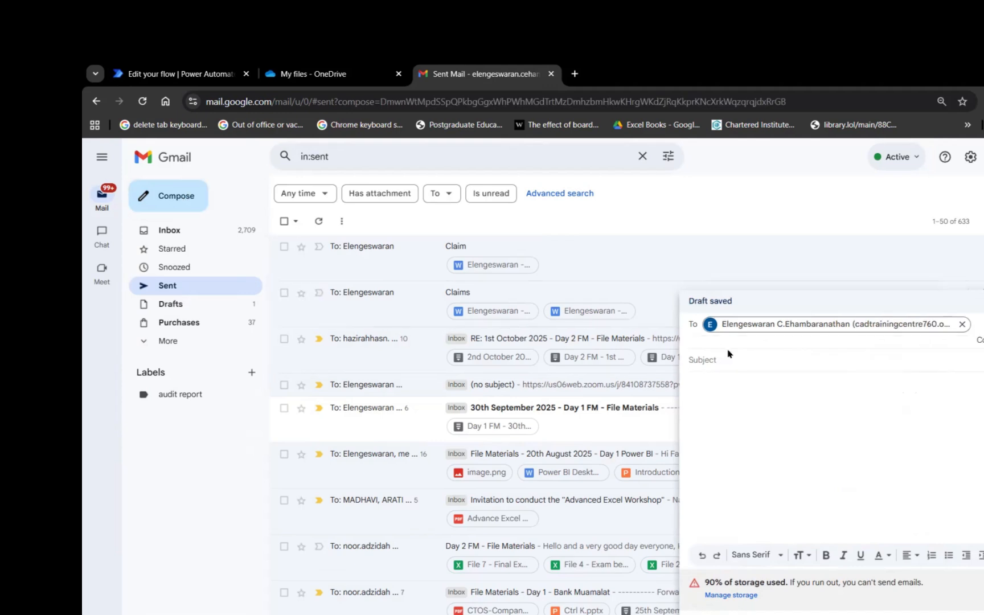
click(719, 359)
key(Caps_Lock)
text(F)
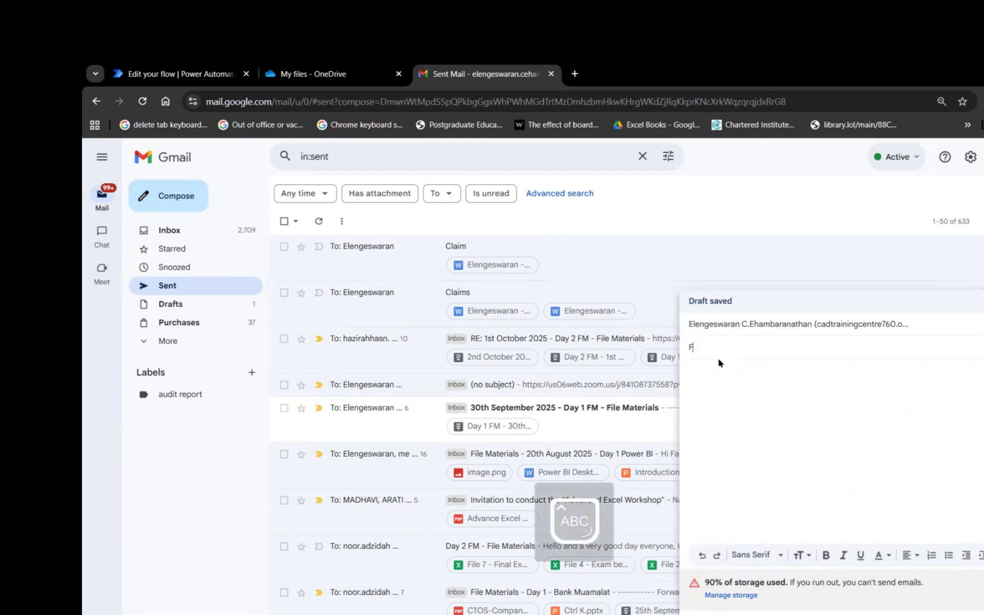
text(M)
Attach FM Notes.docx, write 'Hi' in the body, and send the email.
key(alt+Tab)
key(alt+Tab)
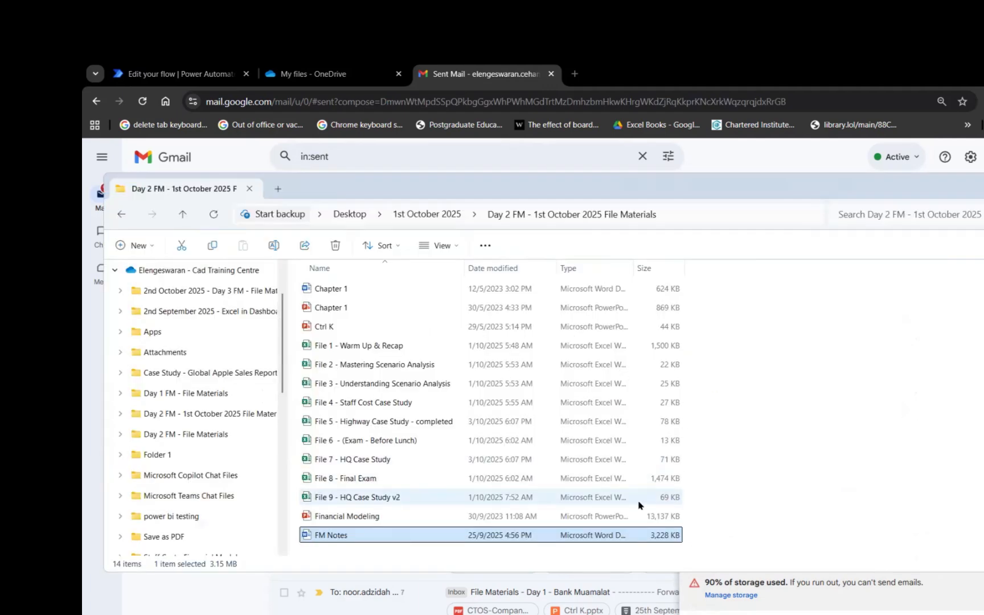
drag(641, 538, 788, 582)
click(749, 415)
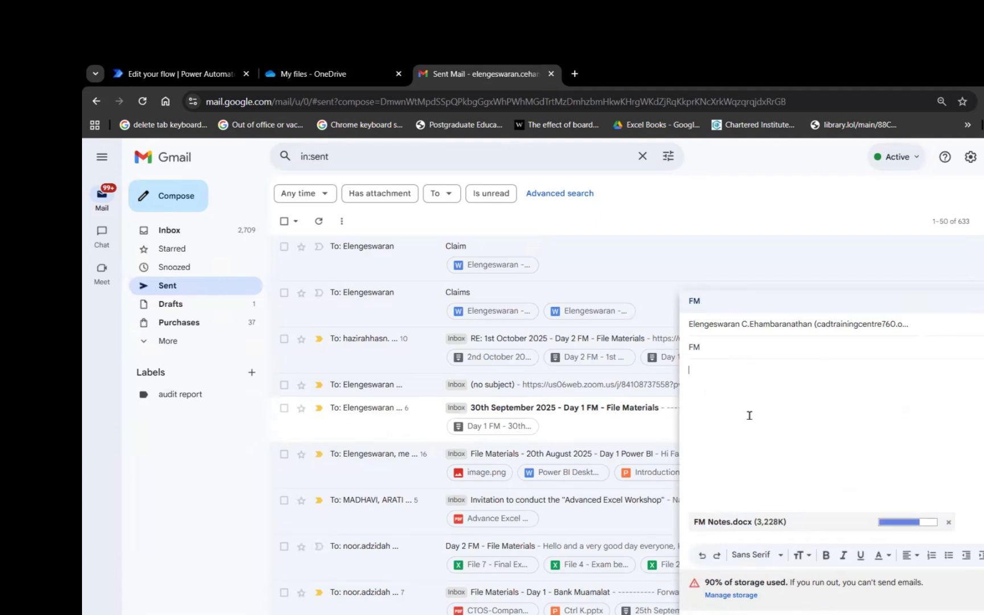
text(Hi)
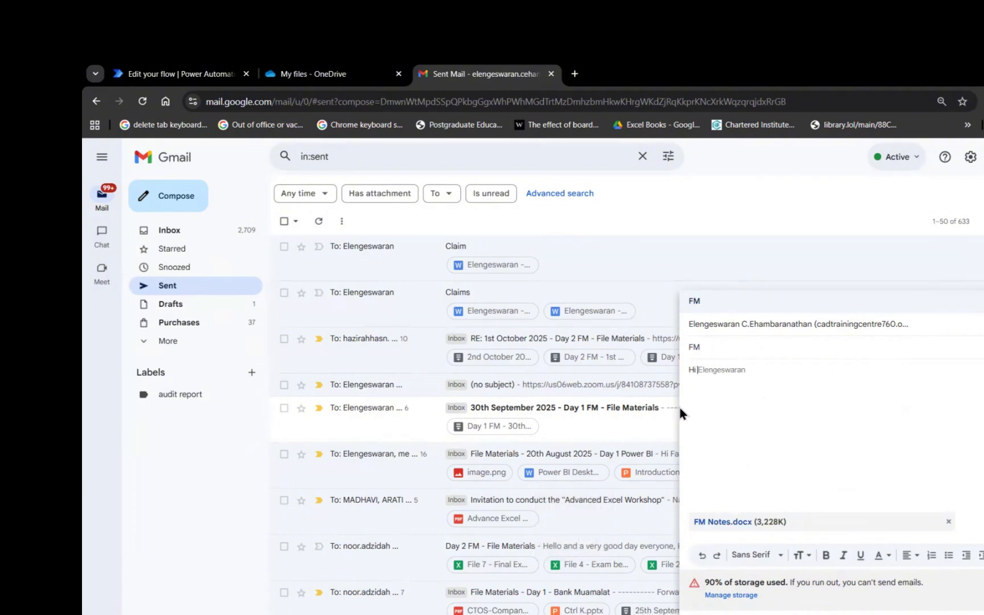
key(ctrl+Return)
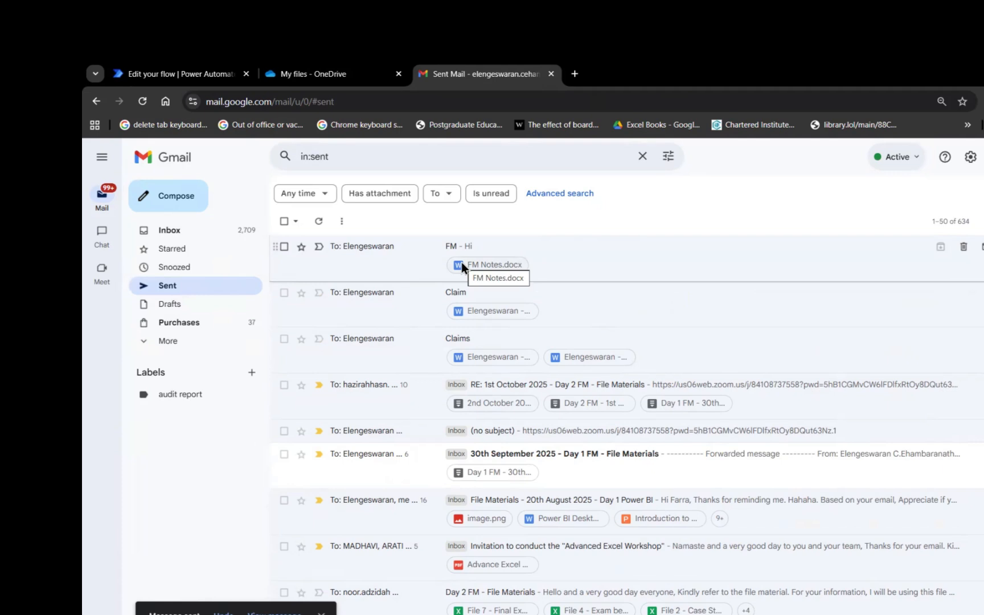
Check OneDrive's Folder 1, still empty, then go back to the Power Automate designer.
click(293, 69)
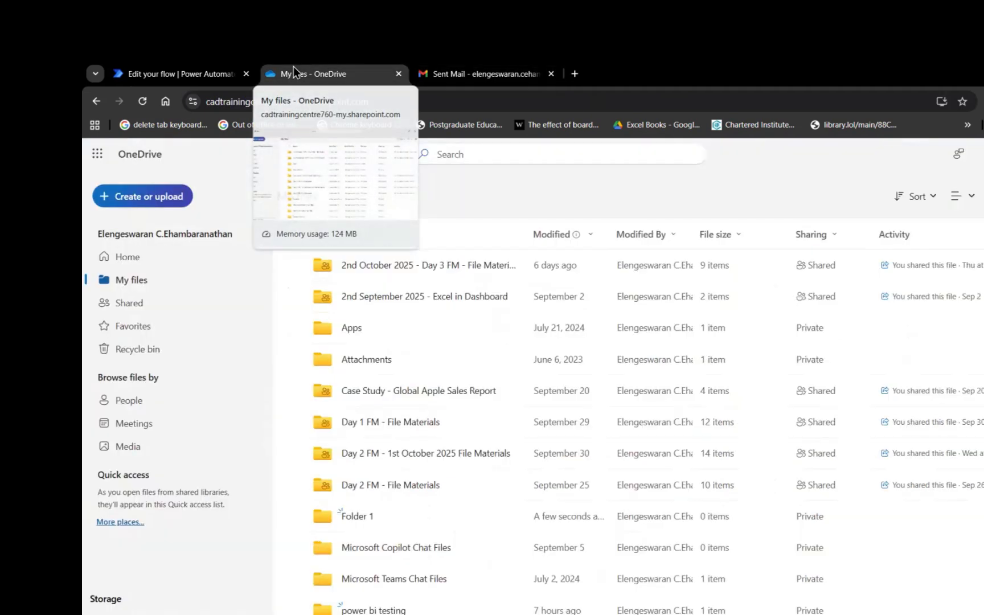
click(354, 516)
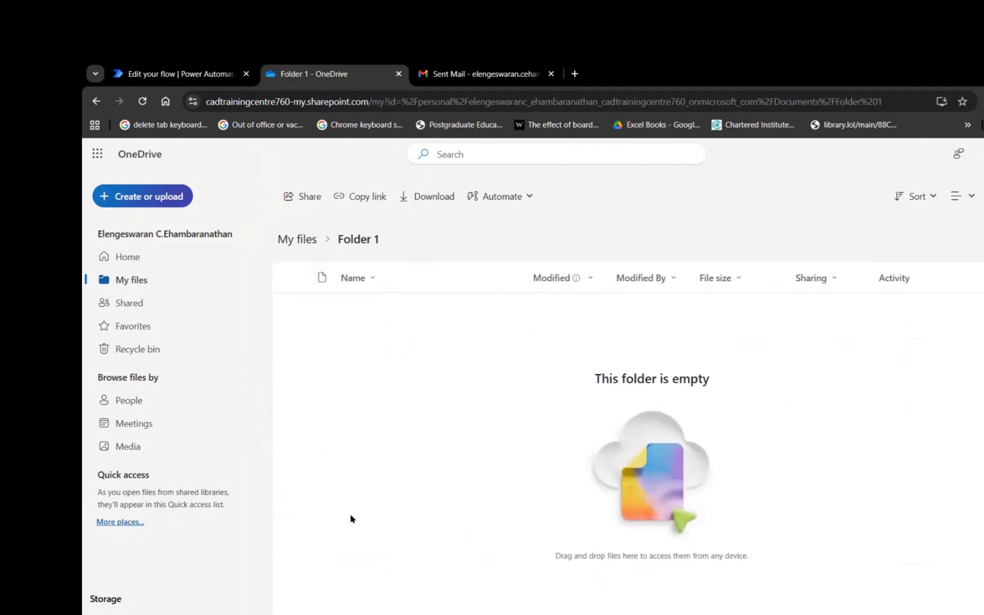
click(139, 76)
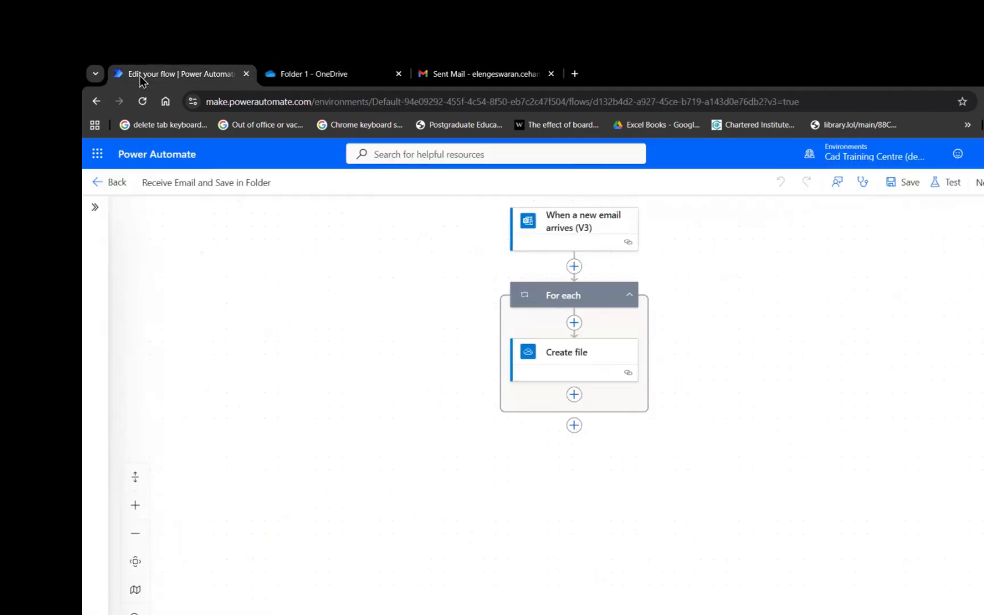
Go back to the flow's details page and reload until the Oct 7, 11:12 PM Succeeded run appears.
click(117, 184)
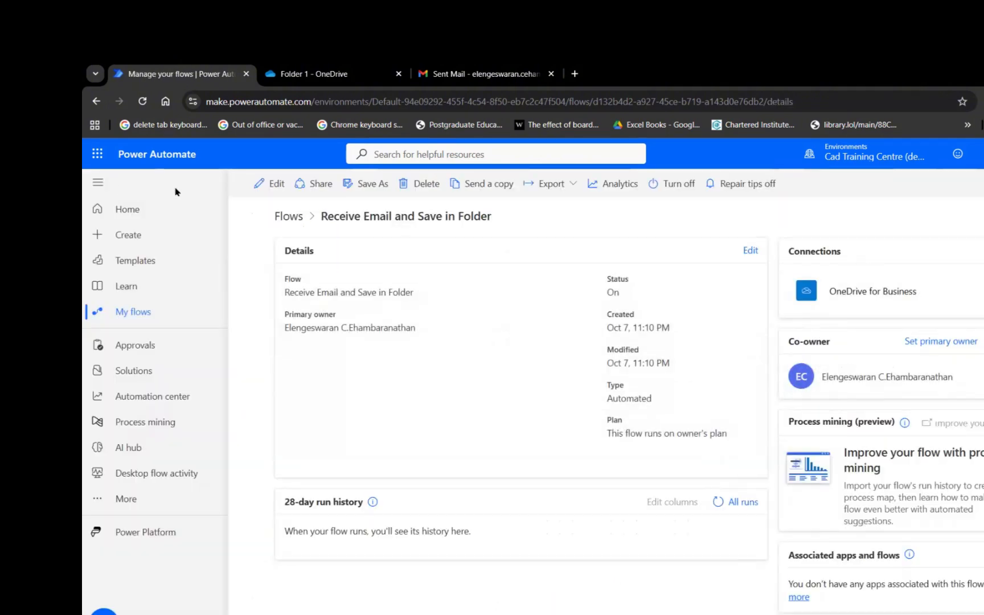
click(142, 109)
click(144, 104)
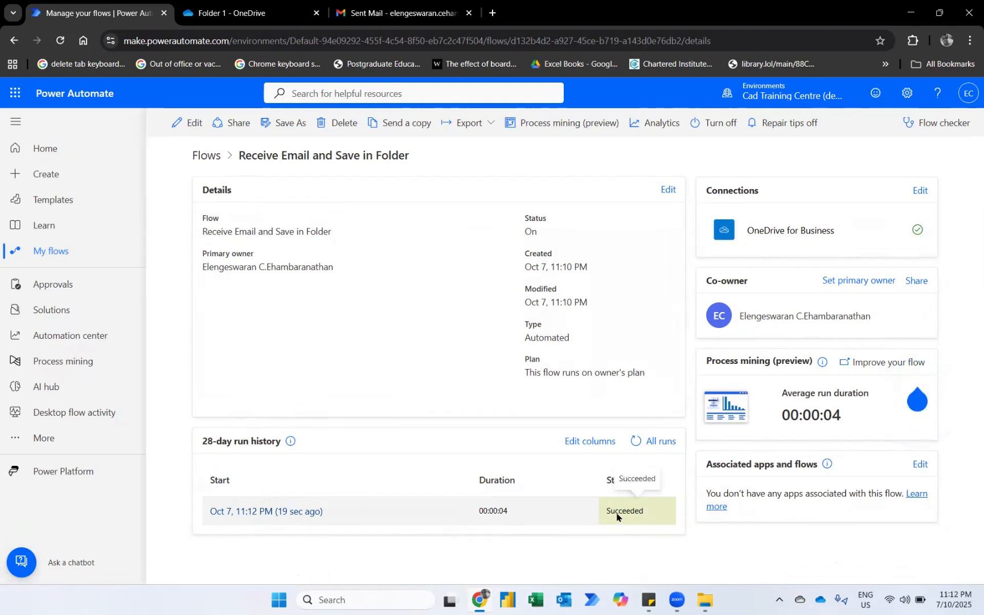
Open the latest run's details, then check that OneDrive Folder 1 contains FM Notes.docx.
click(288, 512)
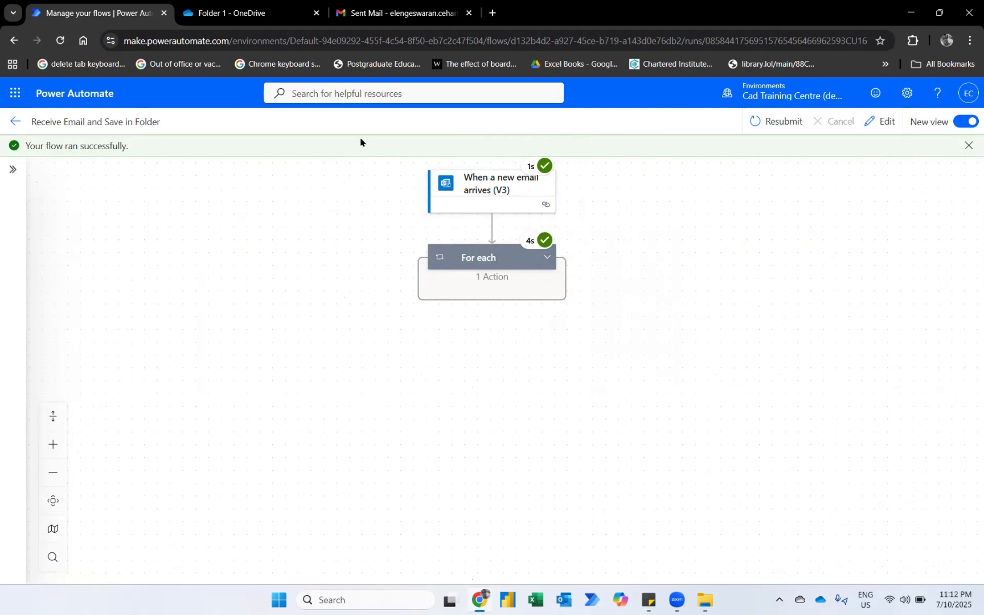
click(251, 11)
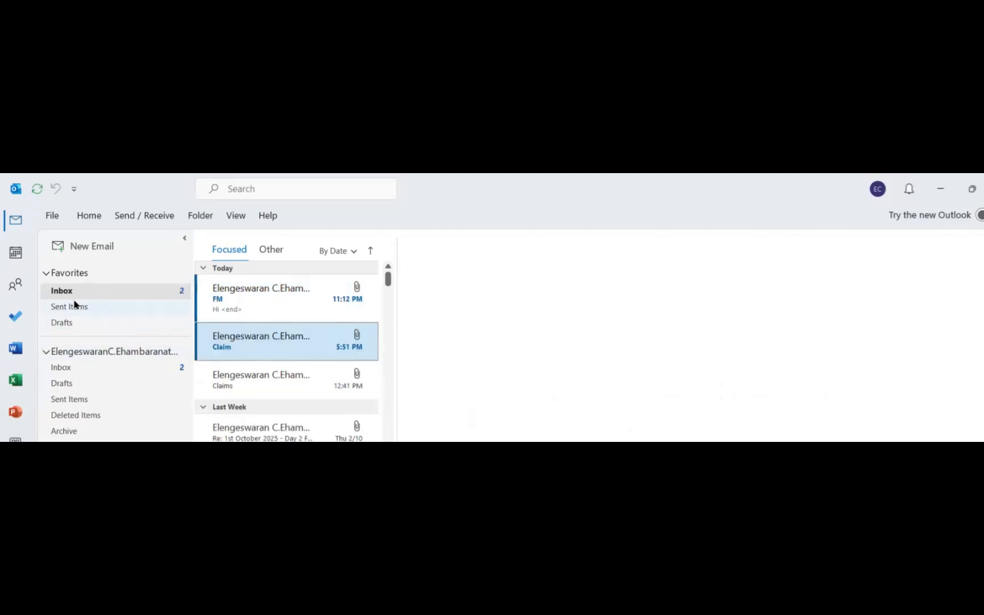
Confirm the FM email's 3 MB FM Notes.docx attachment, then view the 3.15 MB copy in Folder 1.
click(242, 307)
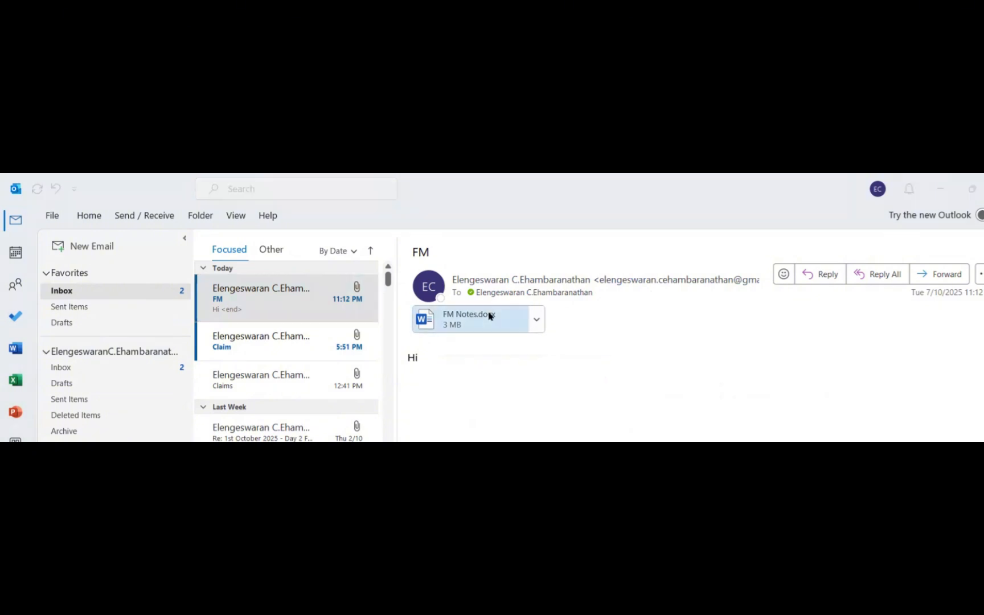
key(alt+Tab)
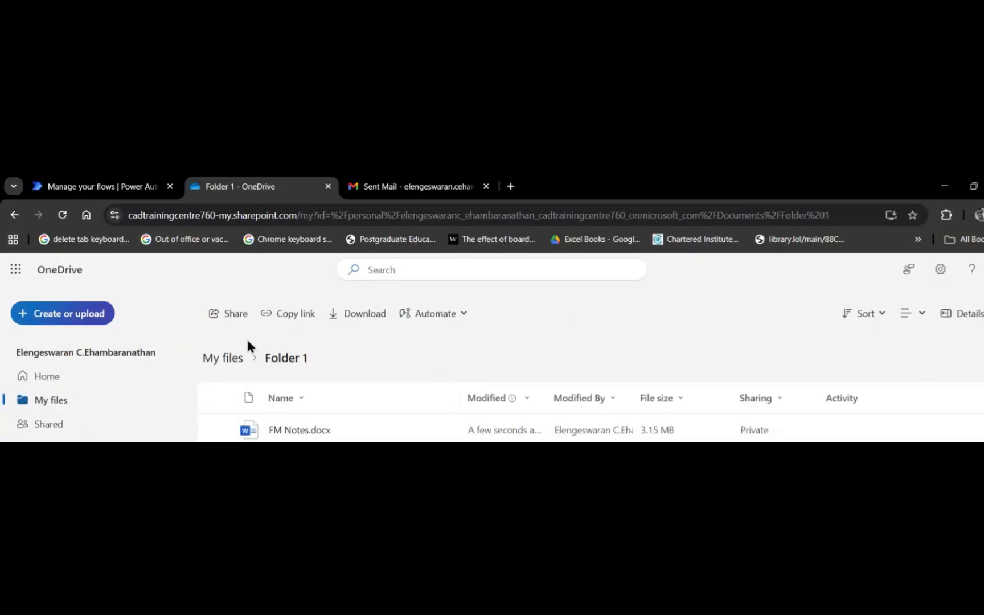